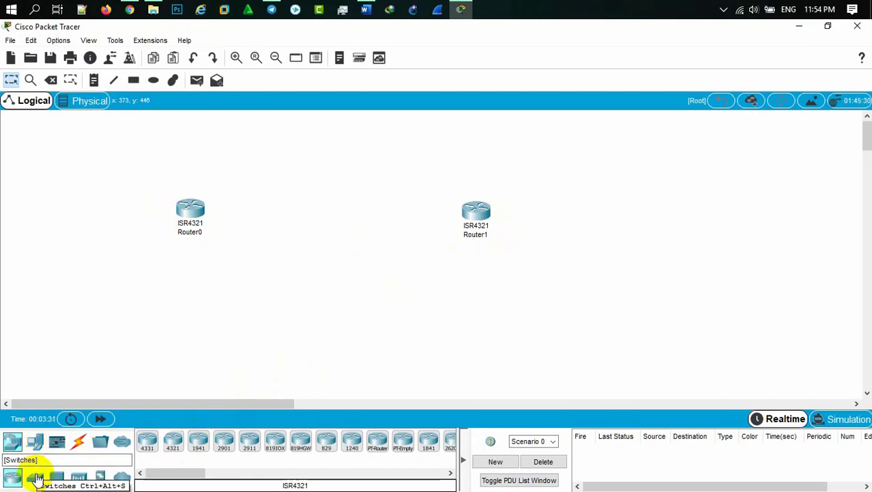
# Place two 2960 switches, Switch0 below Router0 and Switch1 below Router1.
pyautogui.click(36, 477)
pyautogui.click(147, 440)
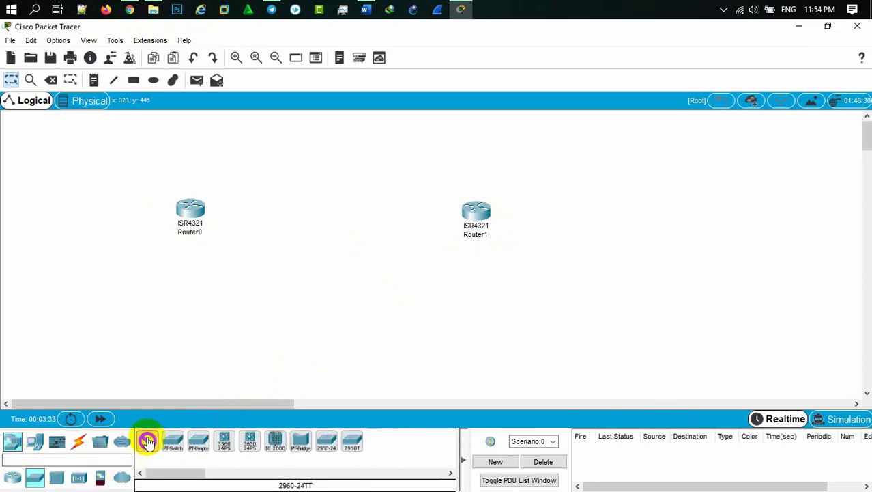
pyautogui.click(181, 310)
pyautogui.click(476, 298)
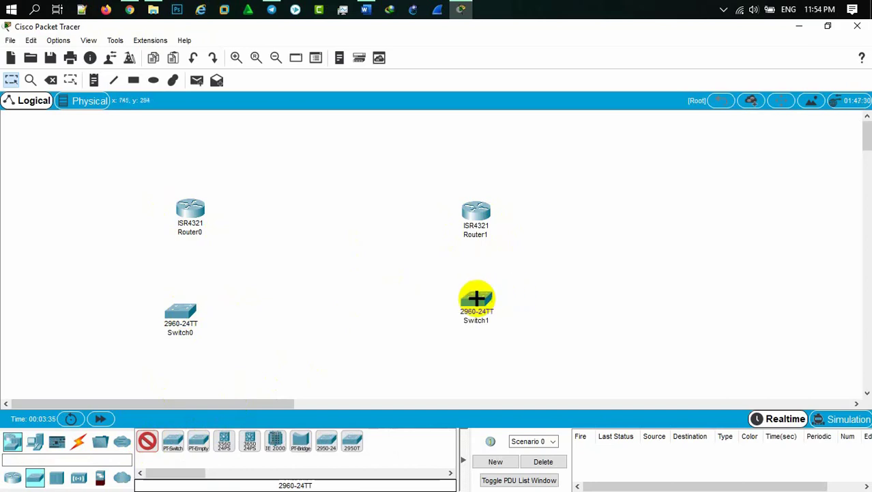
pyautogui.click(146, 441)
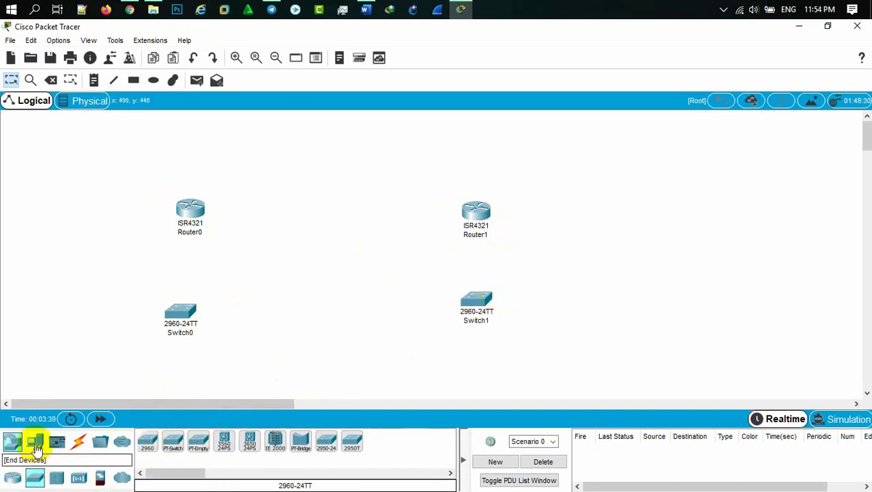
# Place two generic PCs, PC0 below Switch0 and PC1 below Switch1.
pyautogui.click(35, 441)
pyautogui.click(148, 442)
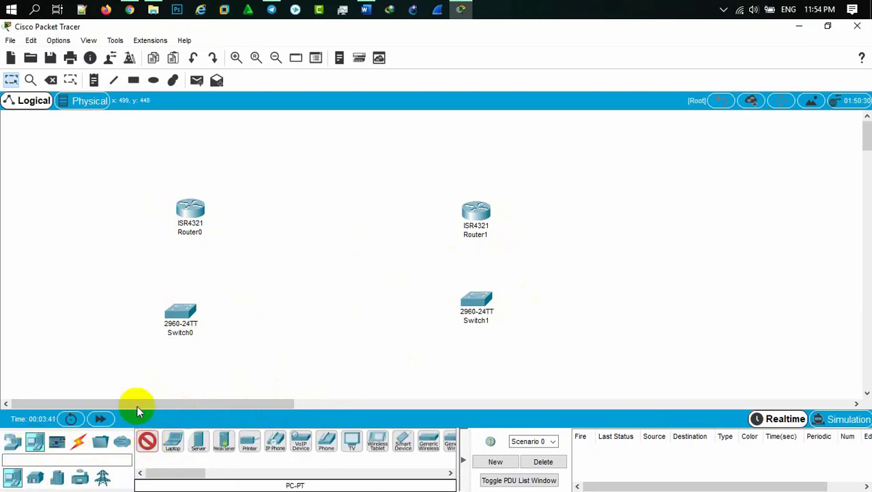
pyautogui.click(141, 378)
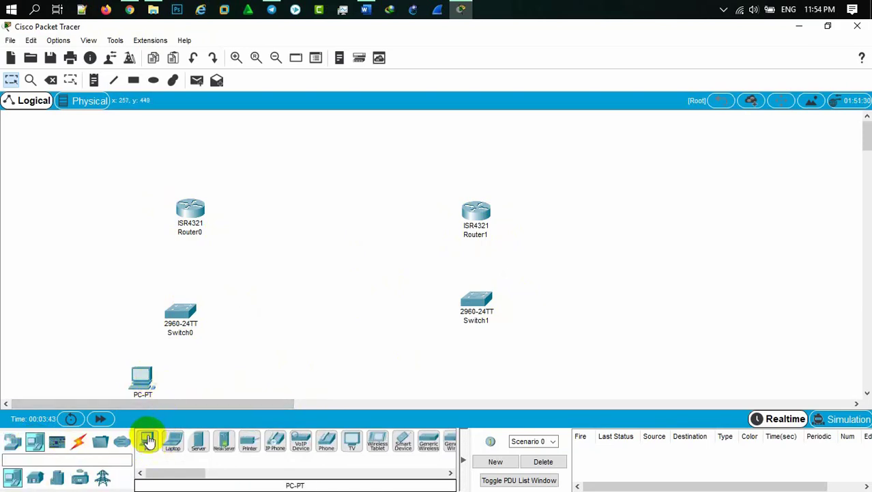
pyautogui.click(148, 443)
pyautogui.click(475, 369)
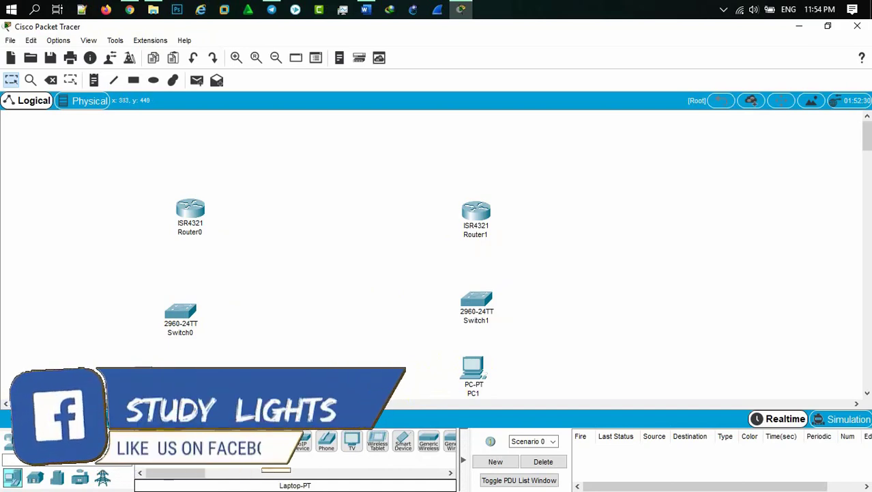
# Use automatic cabling to link Router0 to Router1, Router0 to Switch0, and Switch0 to PC0.
pyautogui.click(13, 477)
pyautogui.click(303, 441)
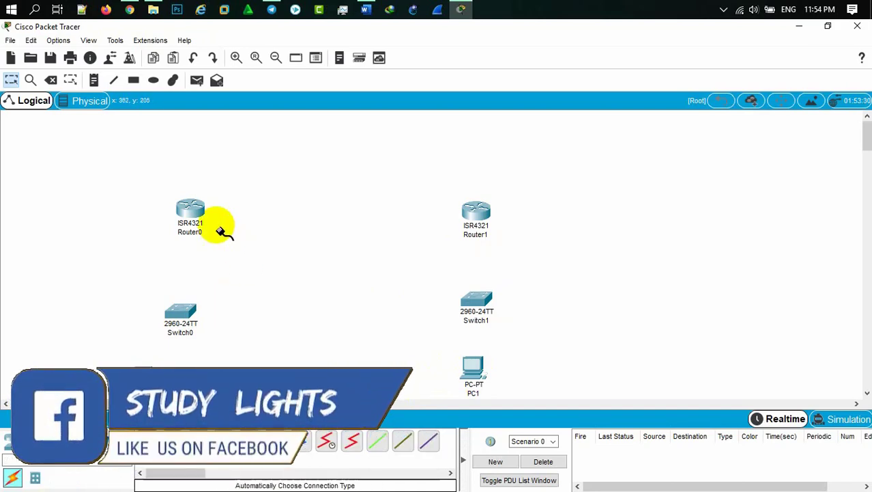
pyautogui.click(192, 210)
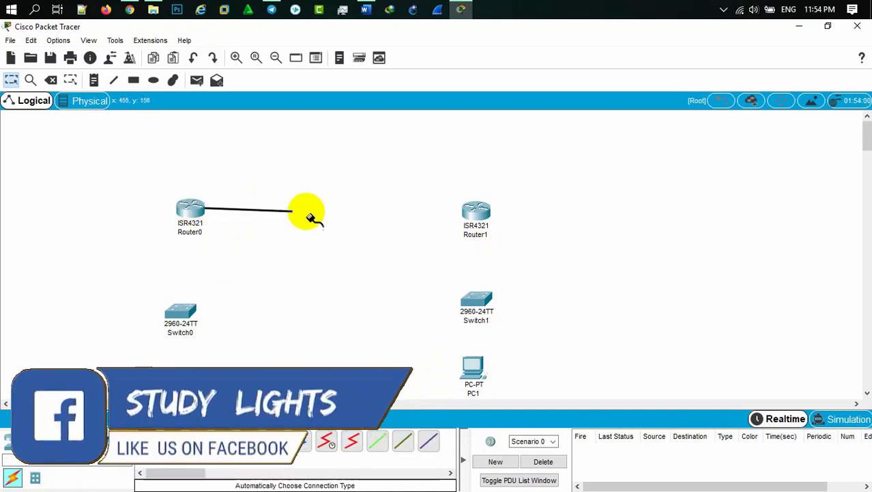
pyautogui.click(478, 213)
pyautogui.click(149, 441)
pyautogui.click(181, 320)
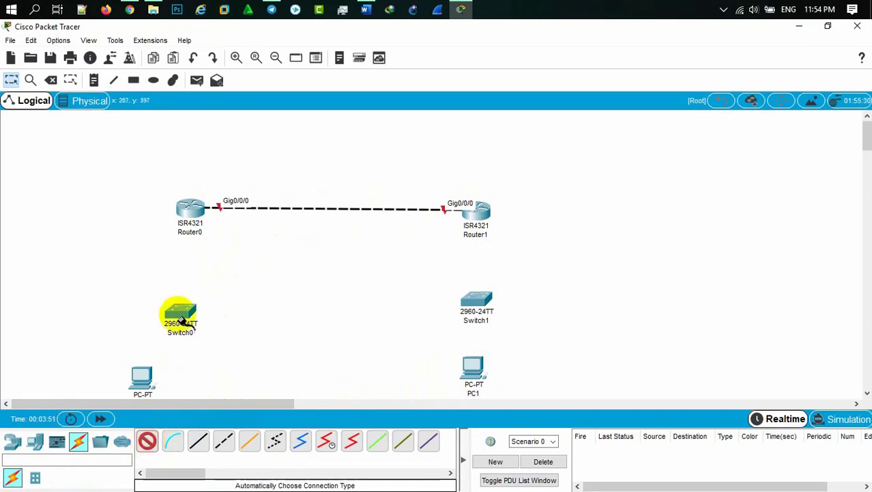
pyautogui.click(188, 209)
pyautogui.click(182, 312)
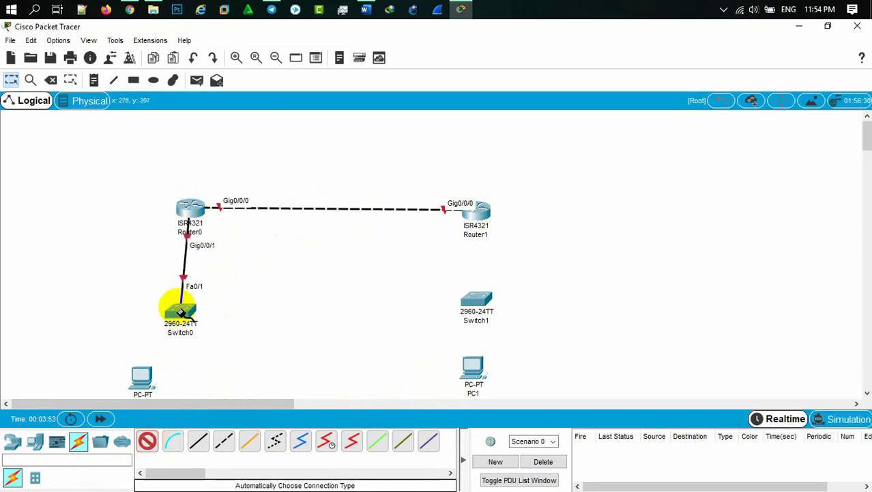
pyautogui.click(181, 313)
# Use automatic cabling to link Router1 to Switch1 and Switch1 to PC1.
pyautogui.click(138, 377)
pyautogui.click(472, 218)
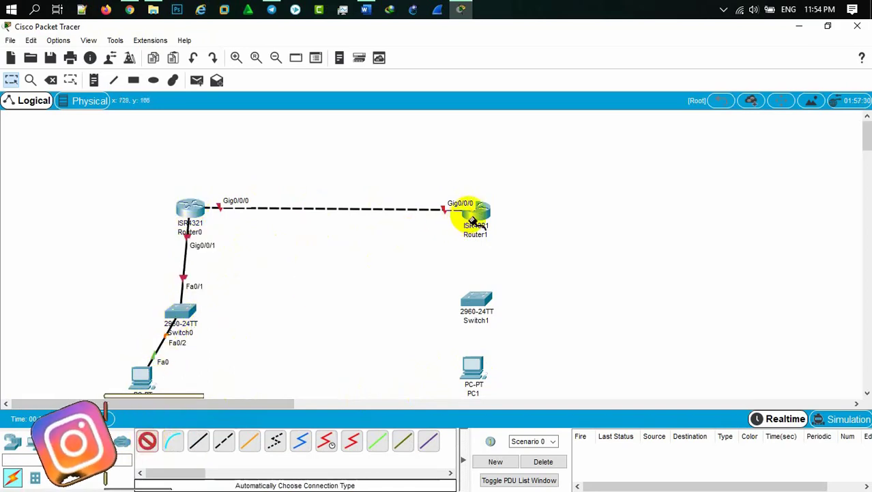
pyautogui.click(473, 298)
pyautogui.click(475, 301)
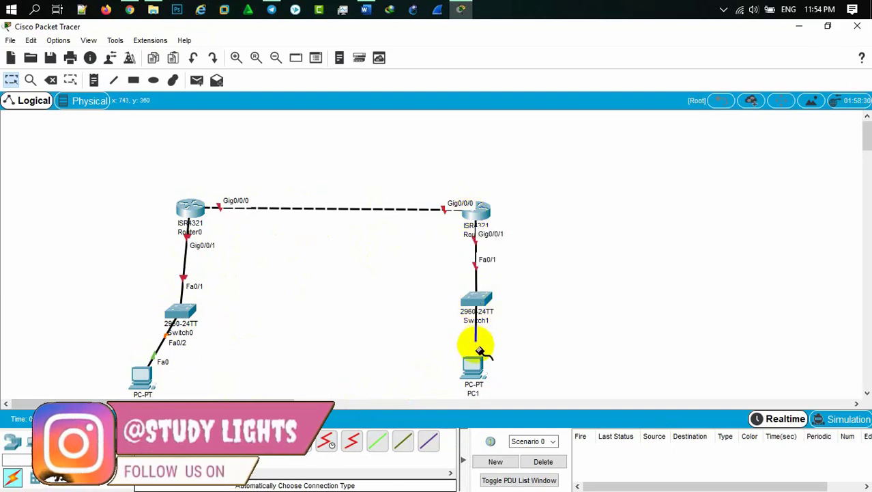
pyautogui.click(474, 361)
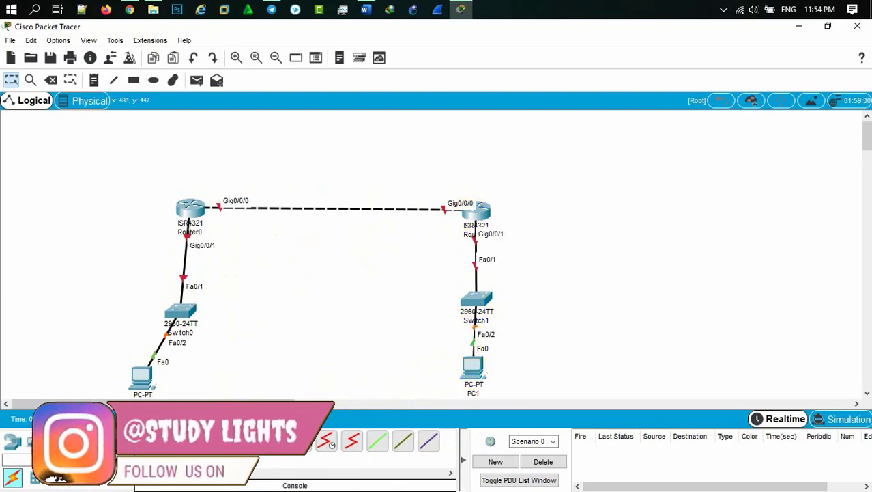
pyautogui.moveTo(862, 127); pyautogui.dragTo(866, 136)
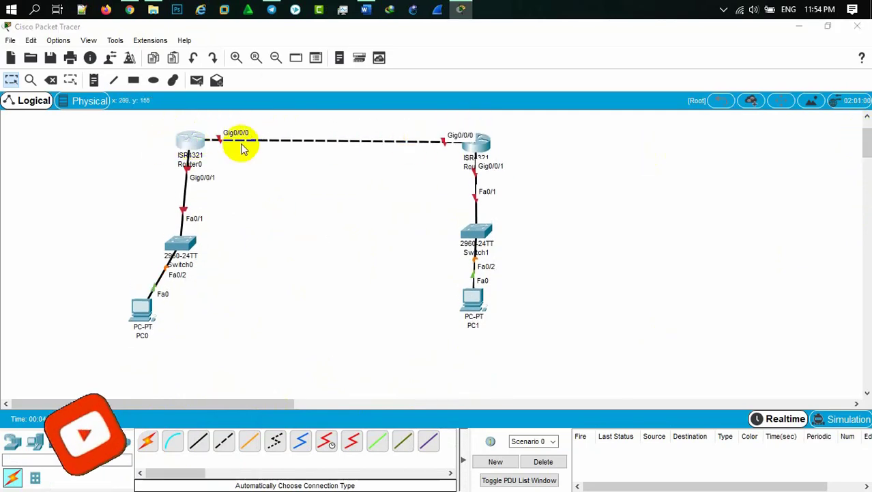
pyautogui.click(191, 140)
# In Router0's CLI, decline the initial setup dialog and move into configuration mode.
pyautogui.click(355, 107)
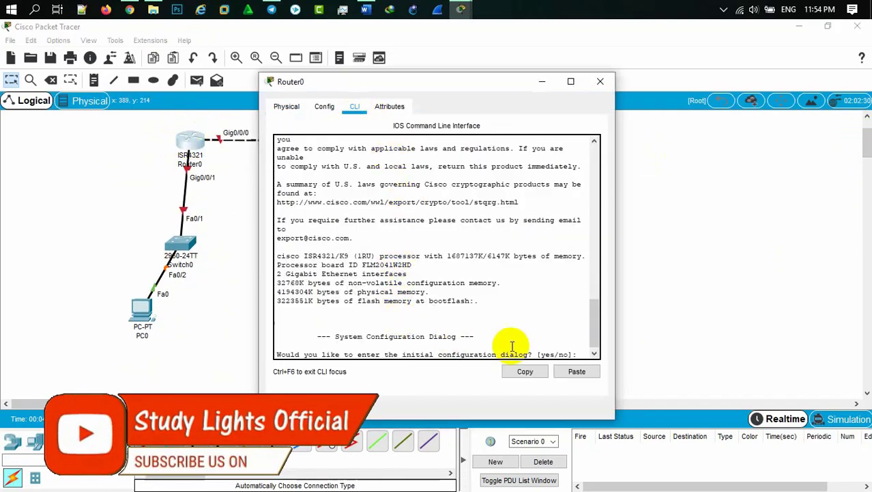
pyautogui.click(585, 354)
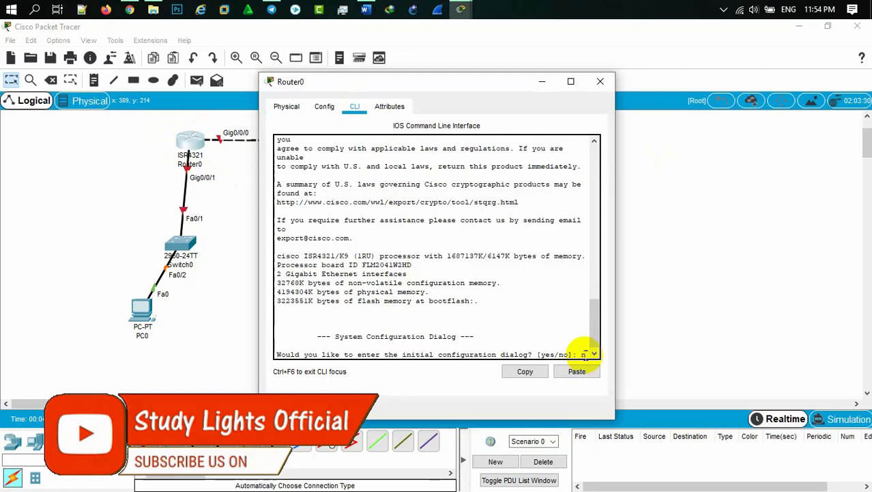
pyautogui.write('n')
pyautogui.press('Return')
pyautogui.press('Return')
pyautogui.press('Return')
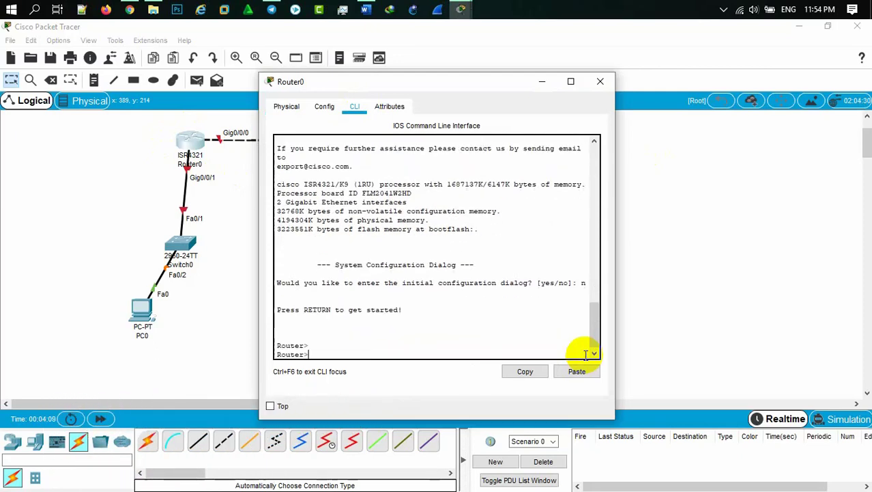
pyautogui.write('en')
pyautogui.press('Return')
pyautogui.press('Return')
pyautogui.write('c')
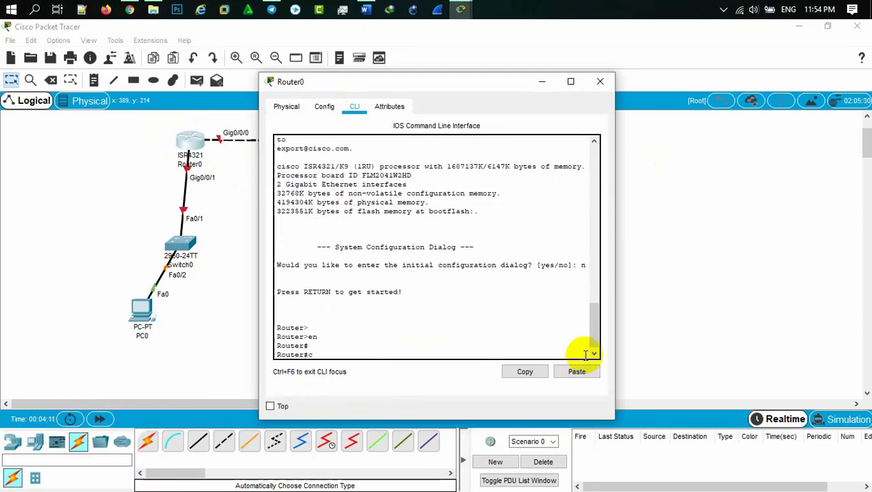
pyautogui.write('ong')
pyautogui.press('Return')
pyautogui.press('Return')
pyautogui.press('Return')
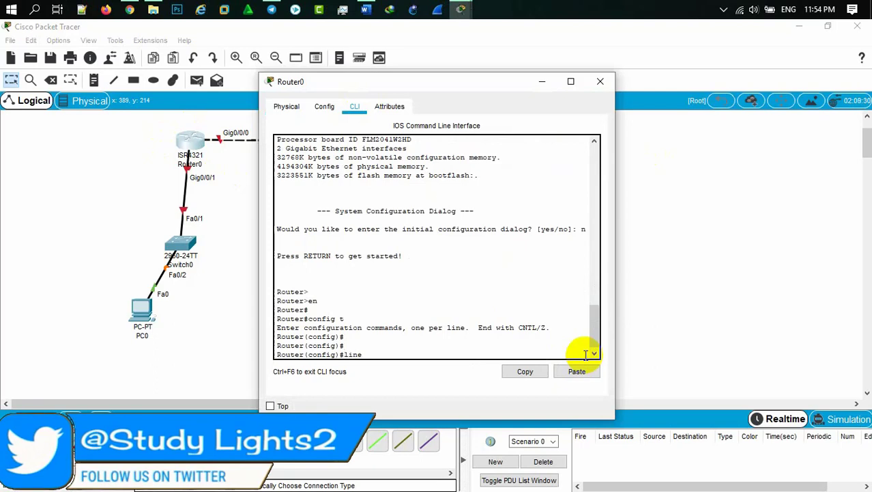
# Give line console 0 a password and require login on it.
pyautogui.write('line co')
pyautogui.press('Tab')
pyautogui.write('0')
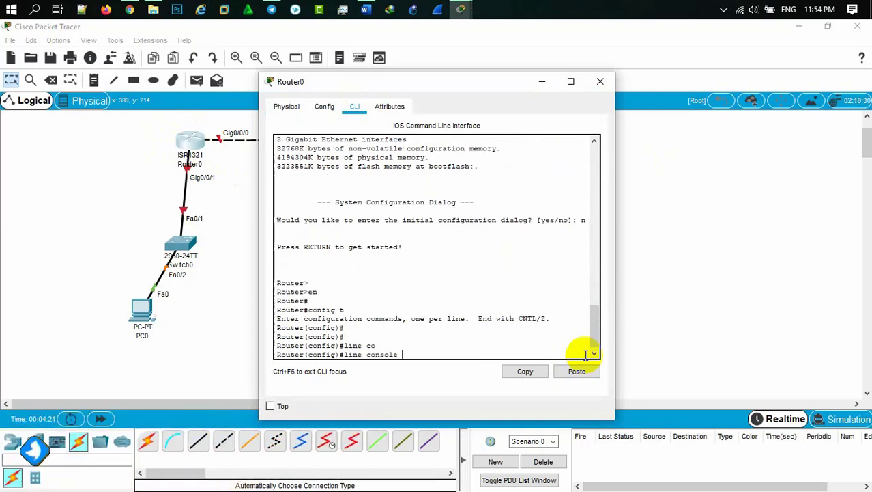
pyautogui.press('Return')
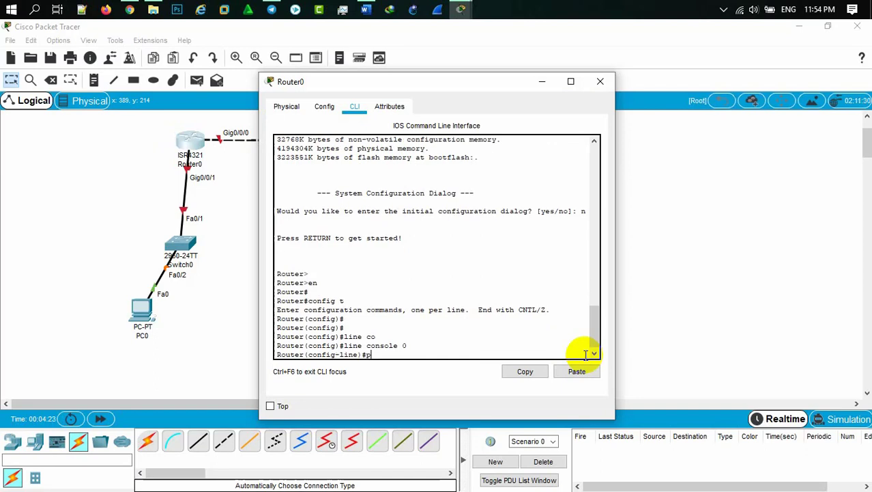
pyautogui.press('Tab')
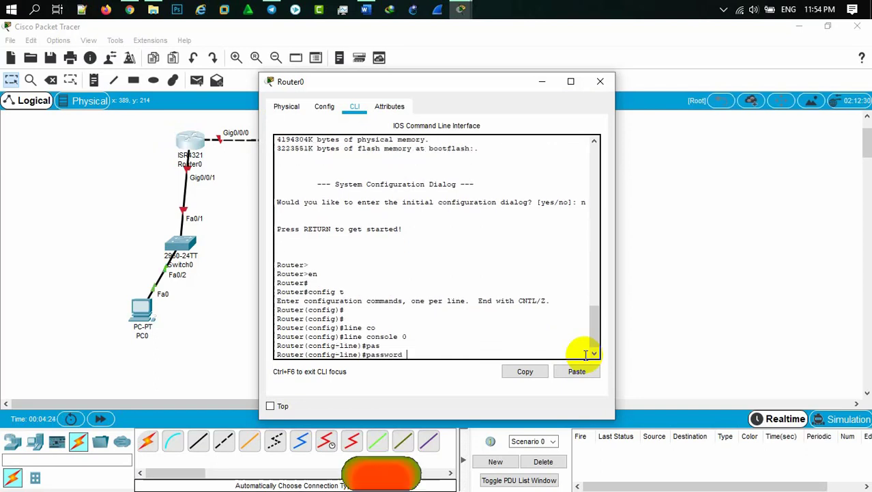
pyautogui.write('123')
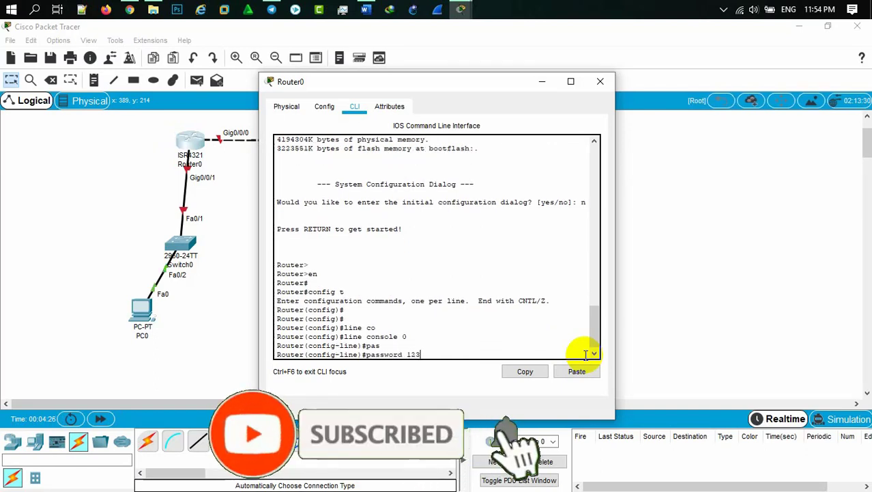
pyautogui.press('Return')
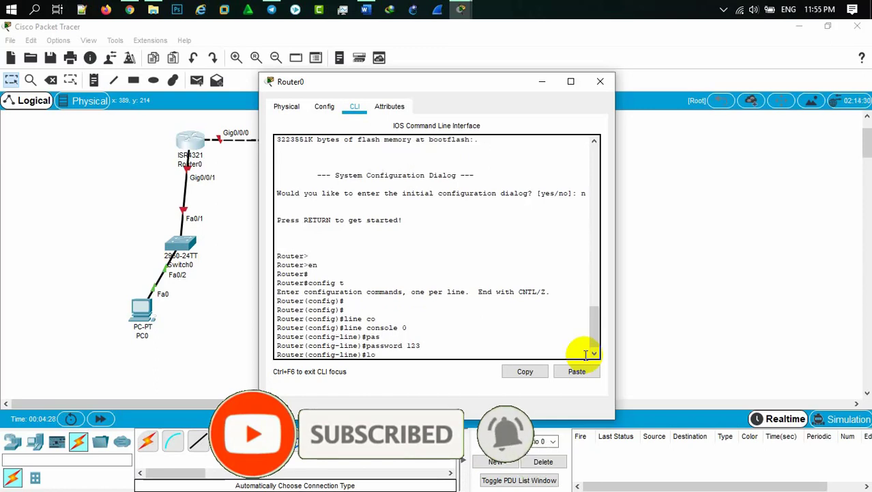
pyautogui.write('logi')
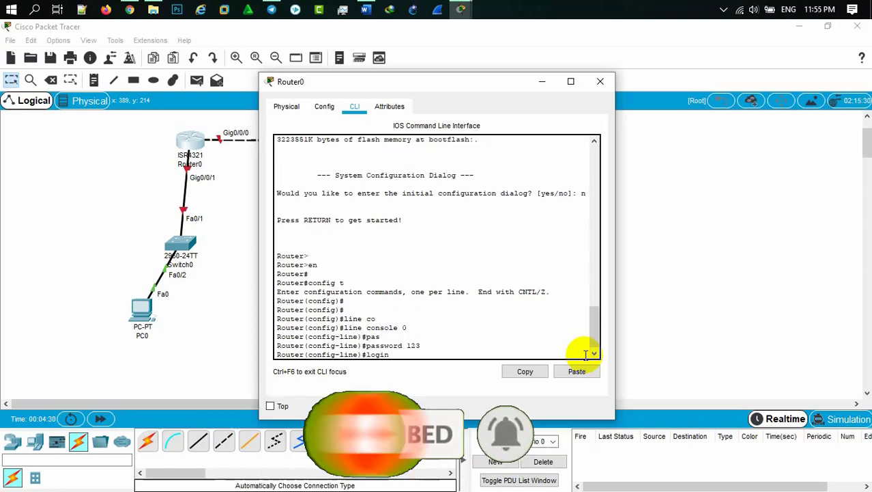
pyautogui.write('n')
pyautogui.press('Return')
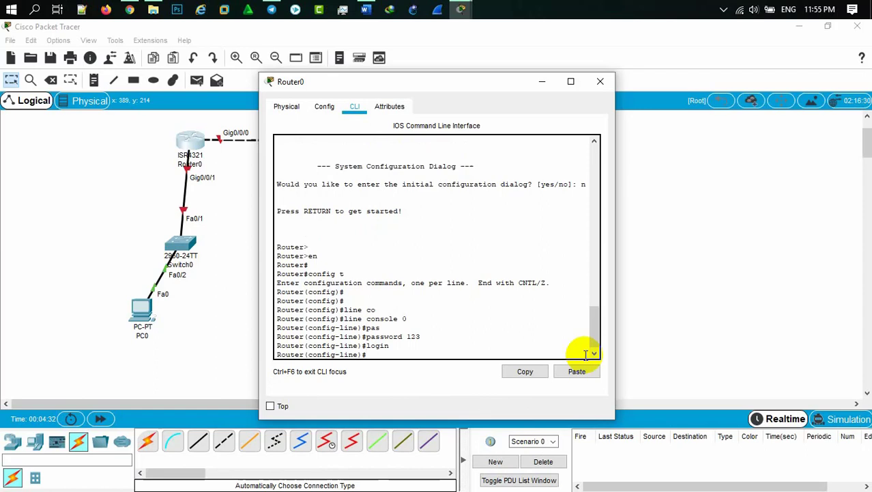
# Set Router0's enable password, then exit configuration mode with Ctrl+Z.
pyautogui.write('ena')
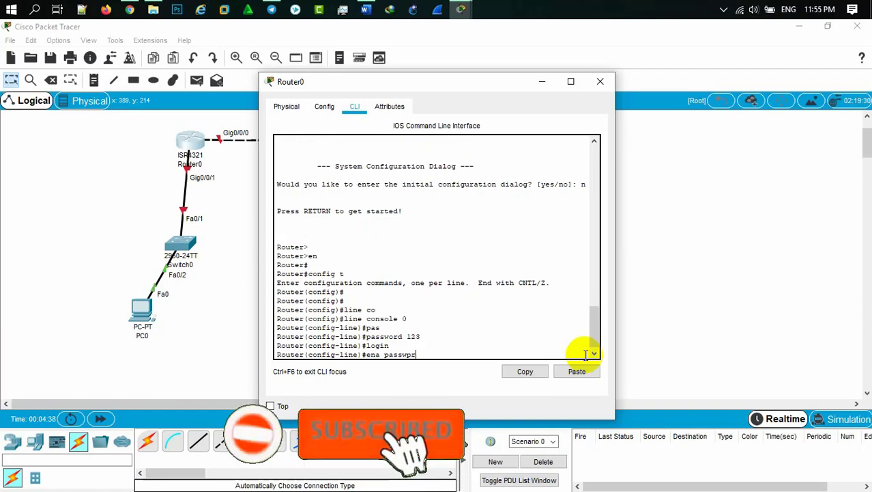
pyautogui.write('passwp')
pyautogui.press('BackSpace')
pyautogui.write('ord')
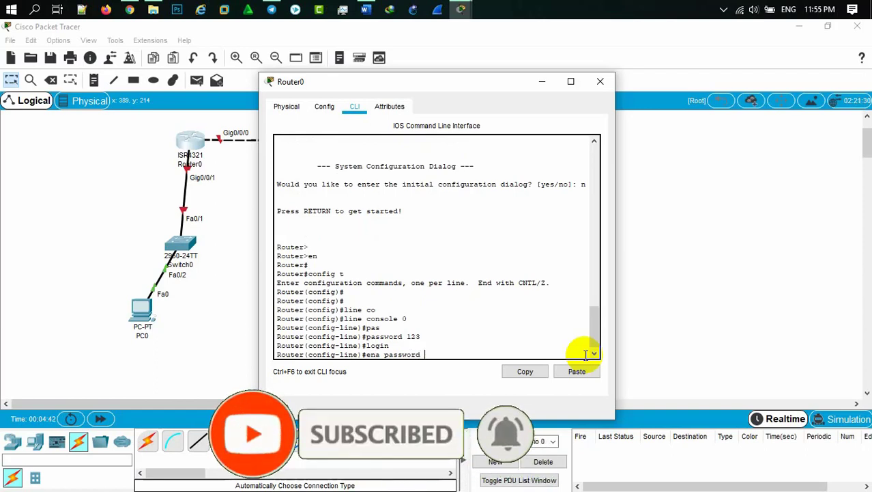
pyautogui.write(' 123')
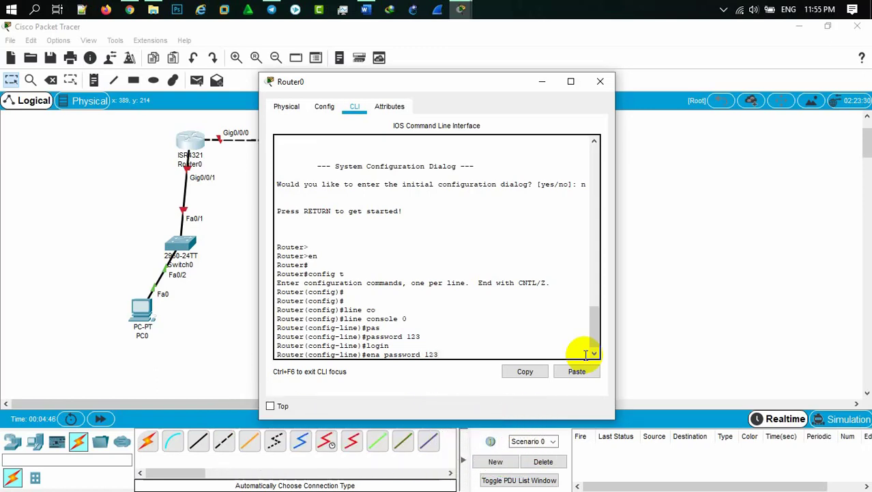
pyautogui.press('Return')
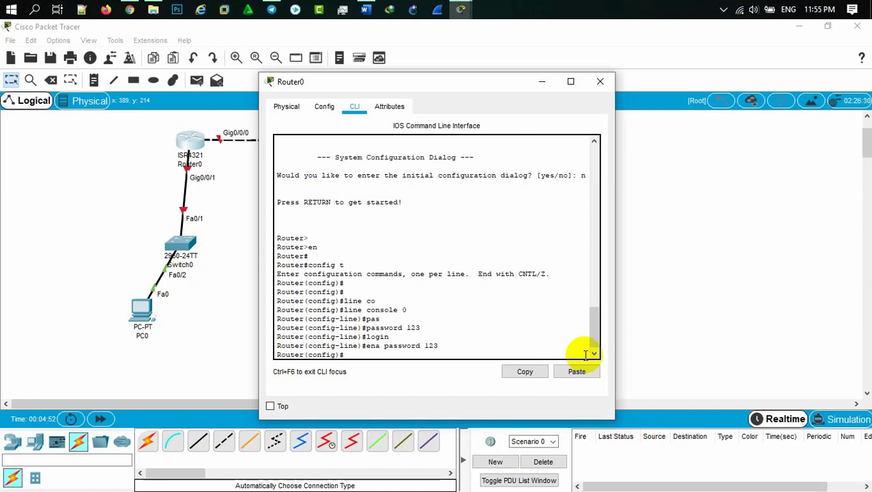
pyautogui.hotkey('ctrl', 'z')
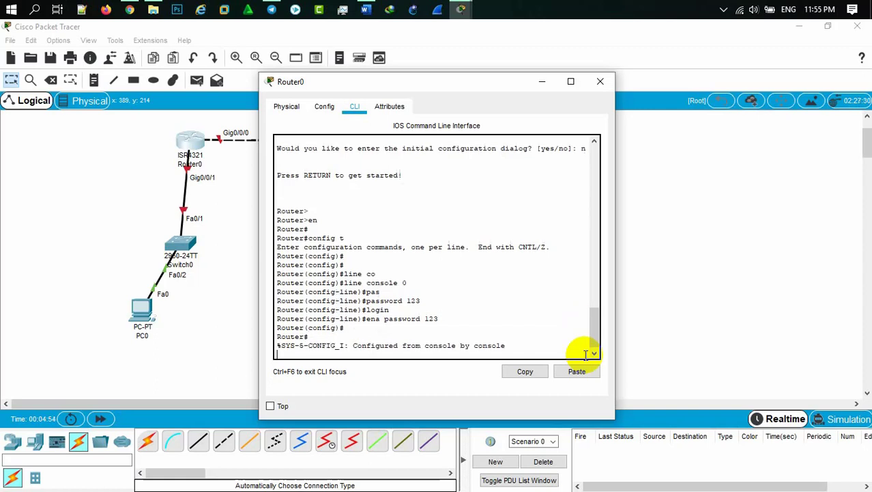
pyautogui.press('Return')
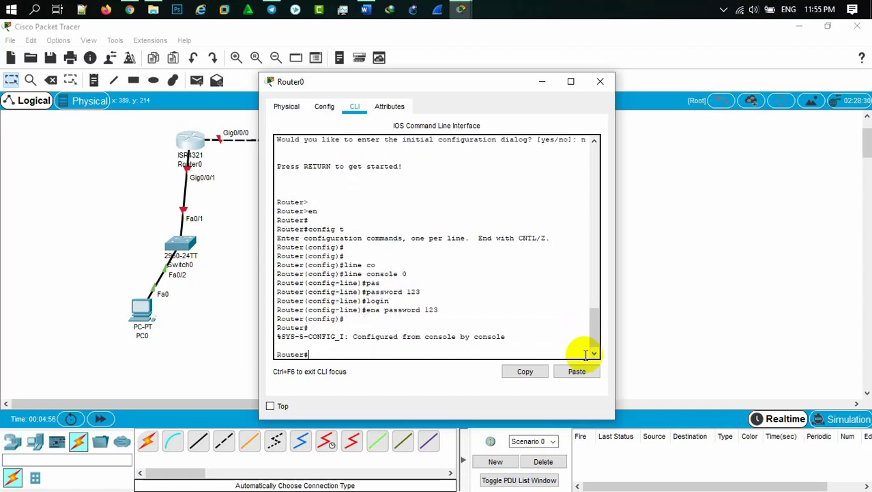
# Exit, re-authenticate with the console and enable passwords, and run configure from the terminal.
pyautogui.write('exit')
pyautogui.press('Return')
pyautogui.press('Return')
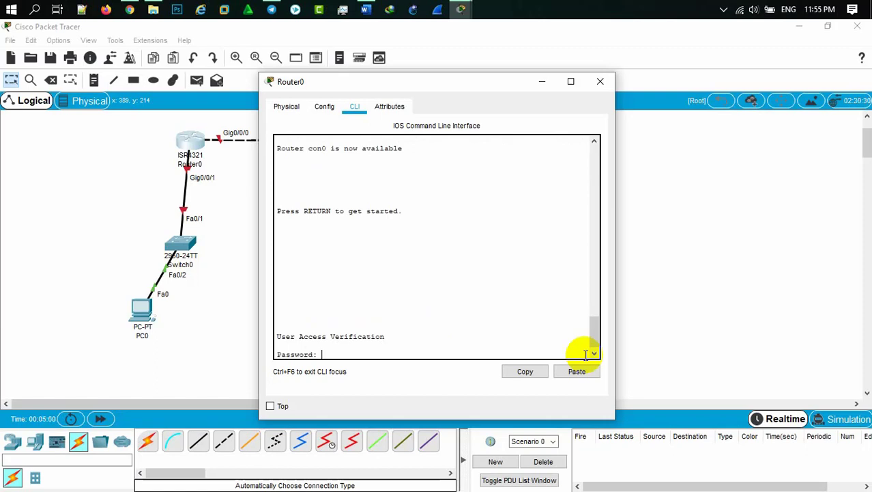
pyautogui.press('Return')
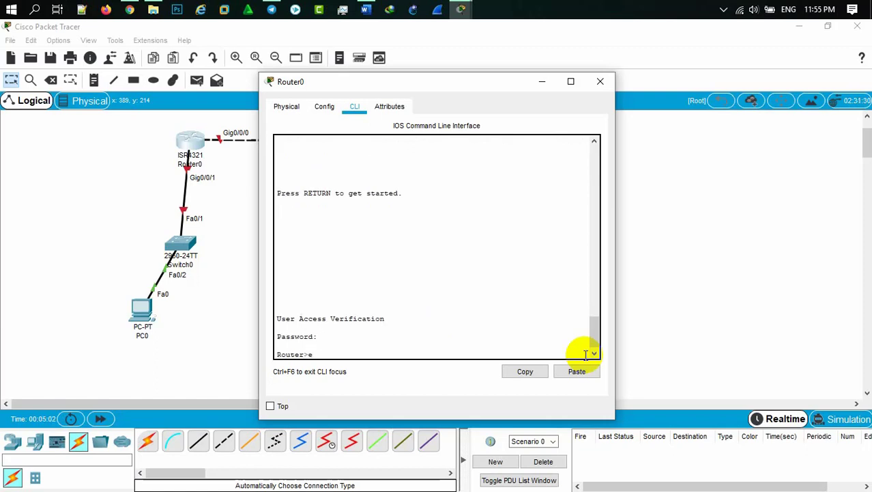
pyautogui.write('en')
pyautogui.press('Return')
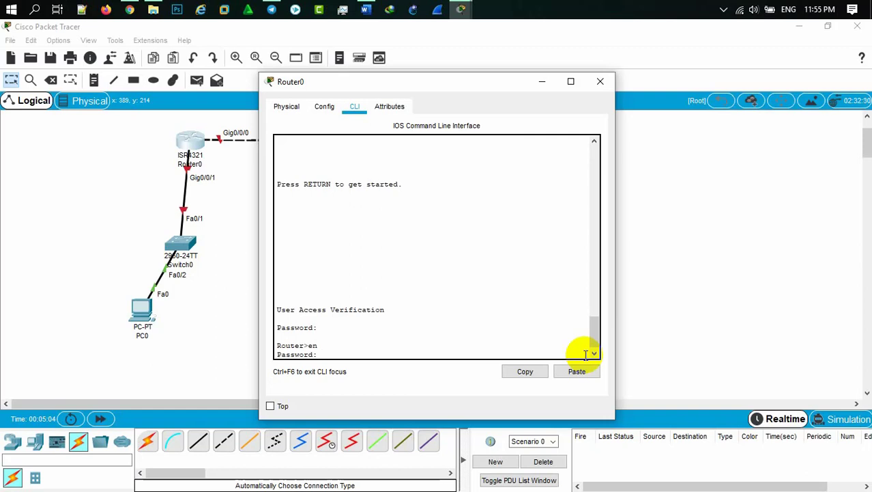
pyautogui.press('Return')
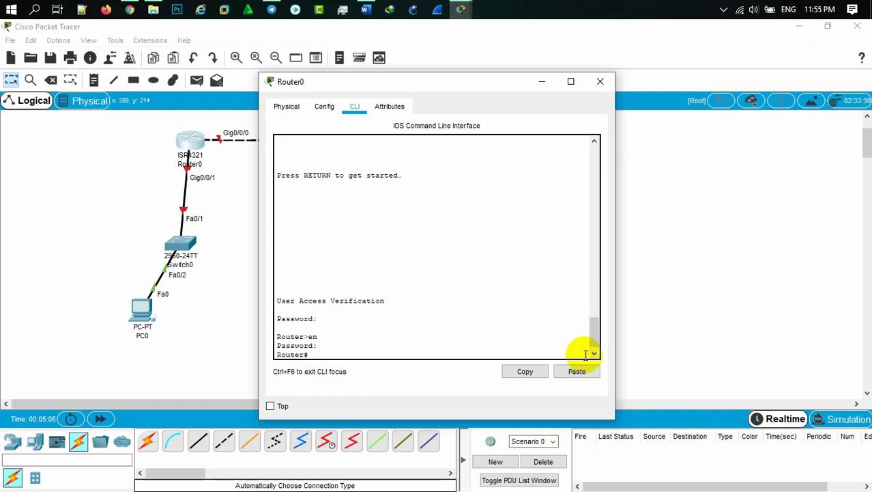
pyautogui.write('confc')
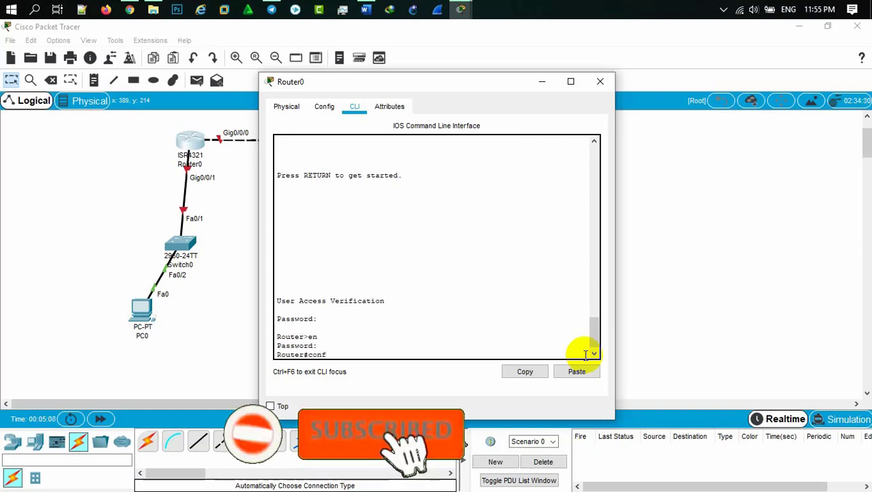
pyautogui.press('BackSpace')
pyautogui.write('i')
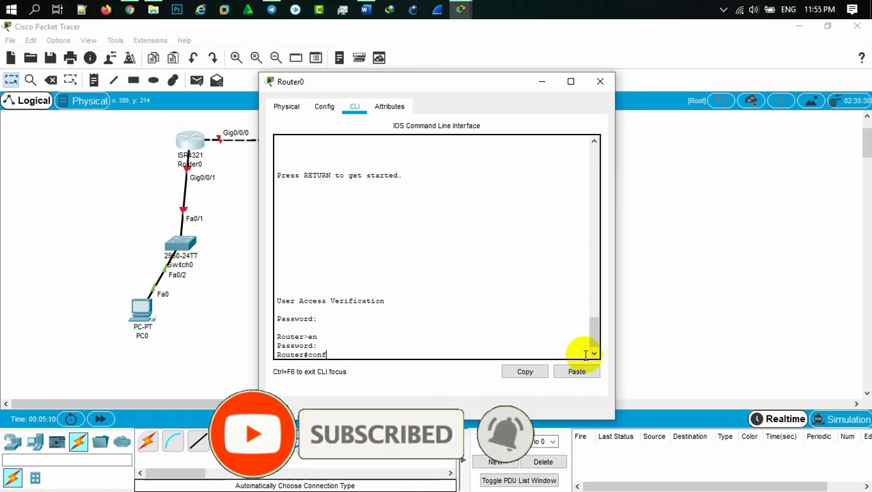
pyautogui.write('g')
pyautogui.press('Return')
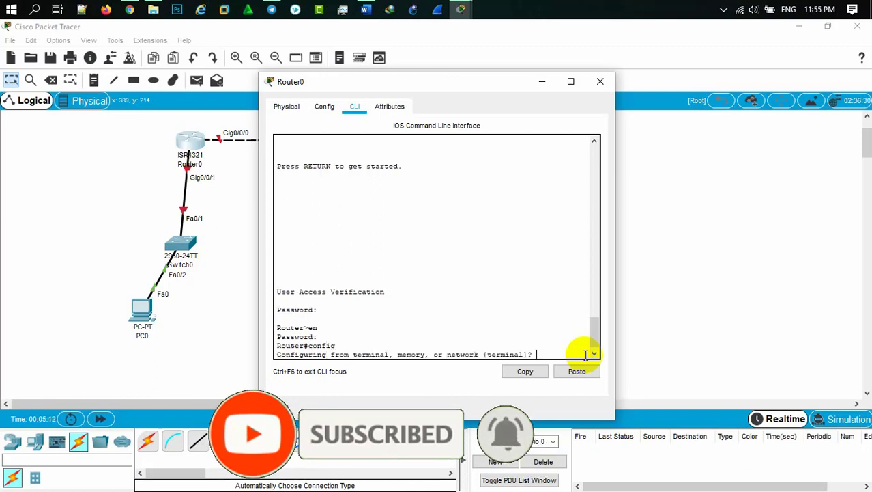
pyautogui.press('Return')
# Add a local username with its own password using the username … password command.
pyautogui.write('uter(config)#u')
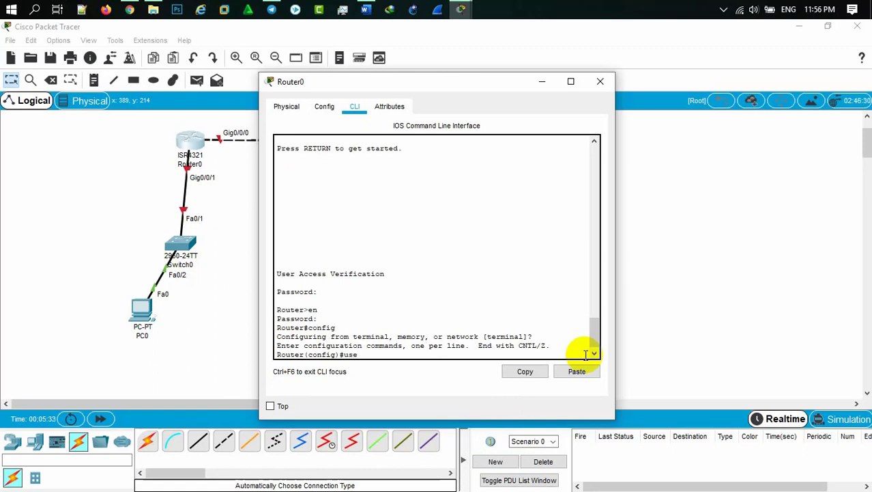
pyautogui.write('se')
pyautogui.press('Tab')
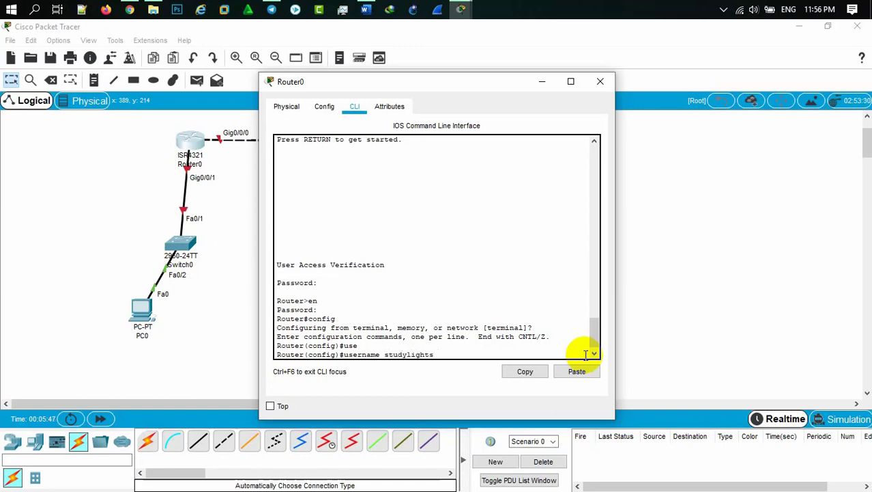
pyautogui.write('a')
pyautogui.press('Tab')
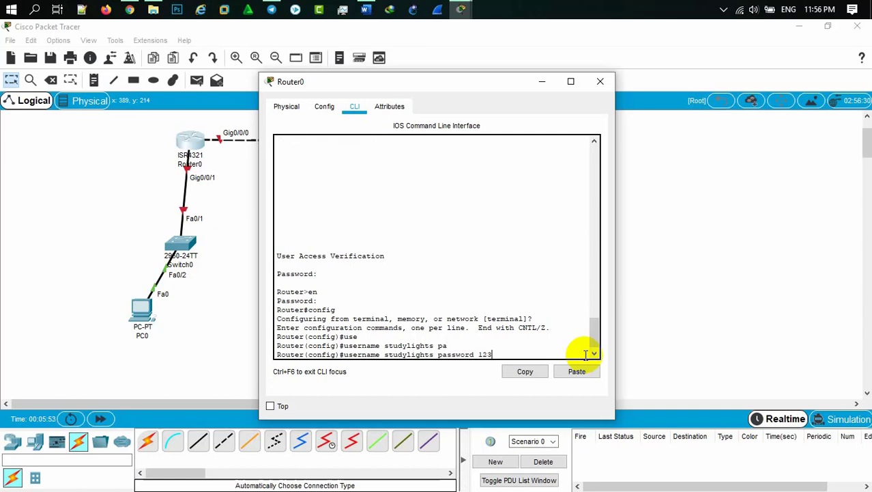
pyautogui.press('Return')
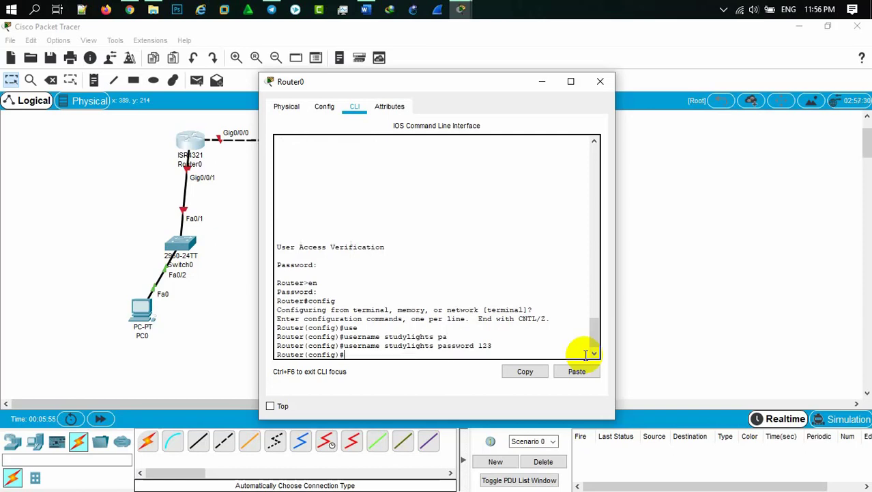
# Enter configuration for vty lines 0 to 2 on Router0.
pyautogui.press('Return')
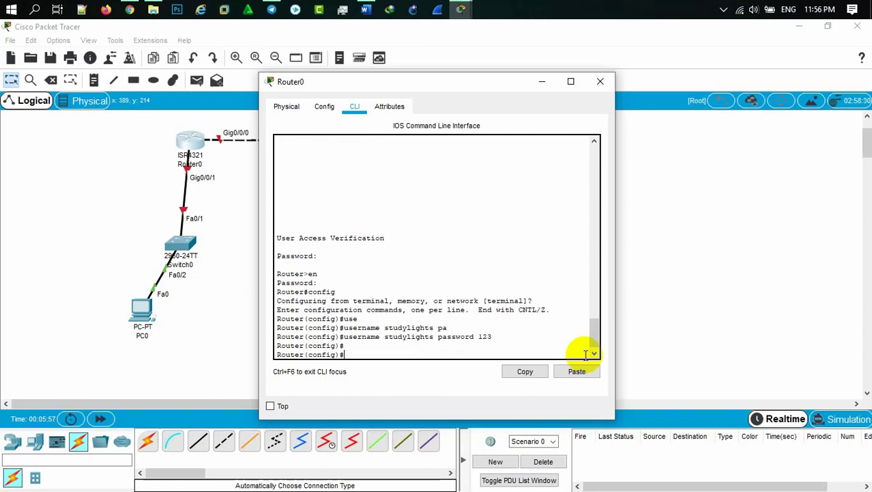
pyautogui.write('li')
pyautogui.press('Tab')
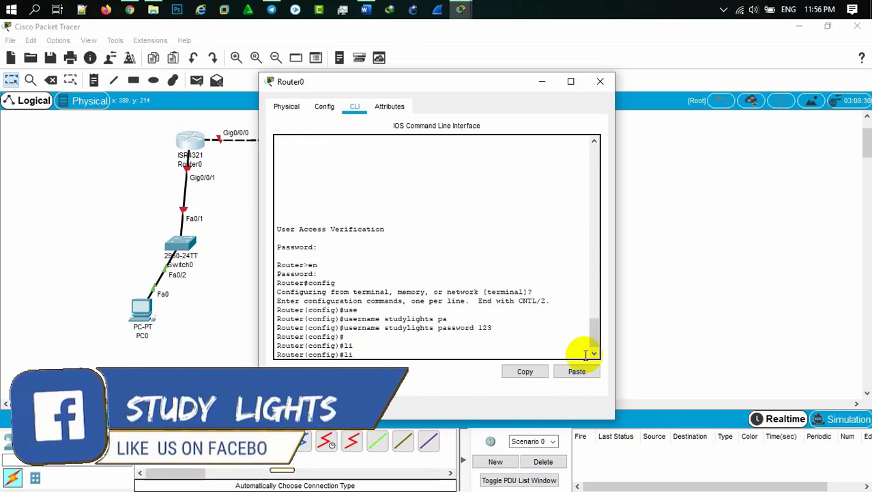
pyautogui.write('ne')
pyautogui.press('Tab')
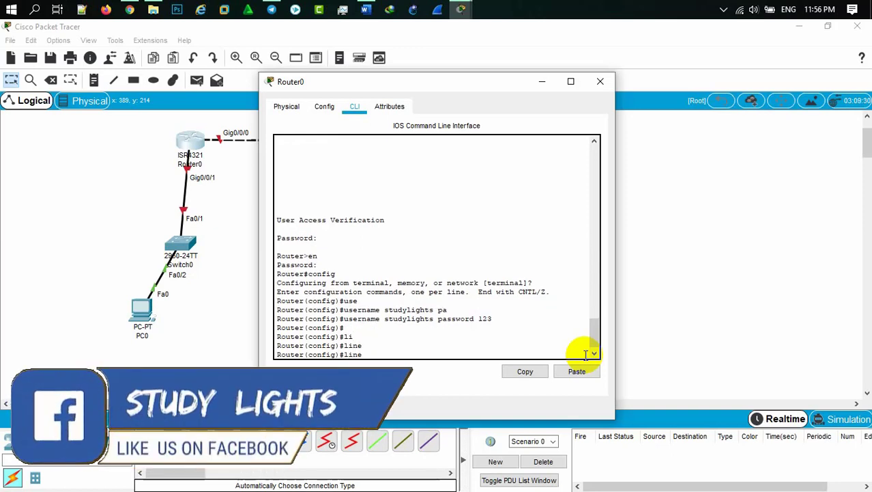
pyautogui.write('vt')
pyautogui.press('Tab')
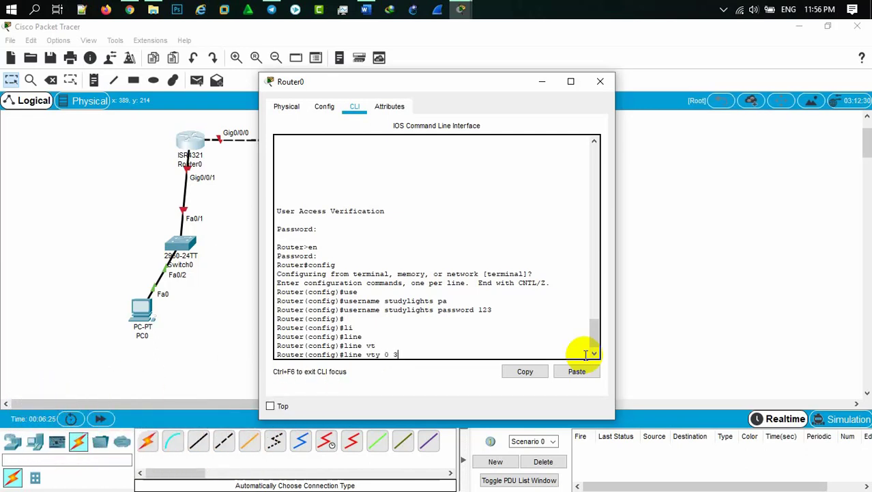
pyautogui.write('0 3')
pyautogui.press('BackSpace')
pyautogui.write('2')
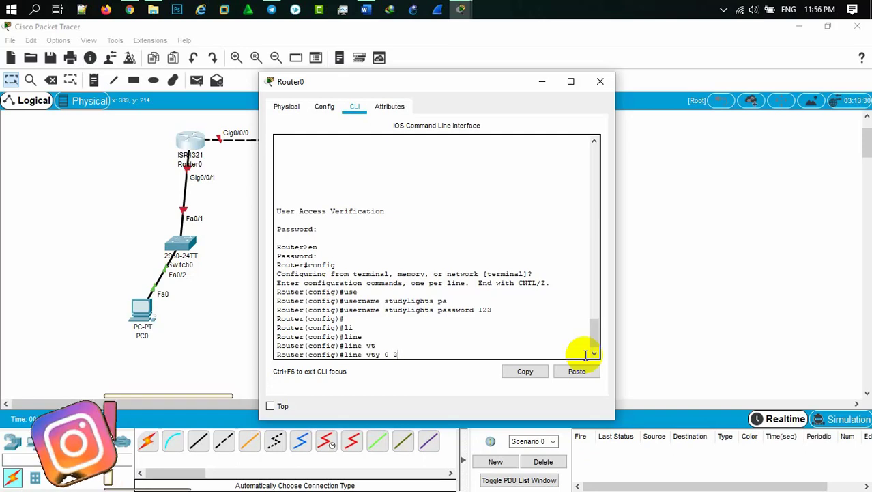
pyautogui.press('Return')
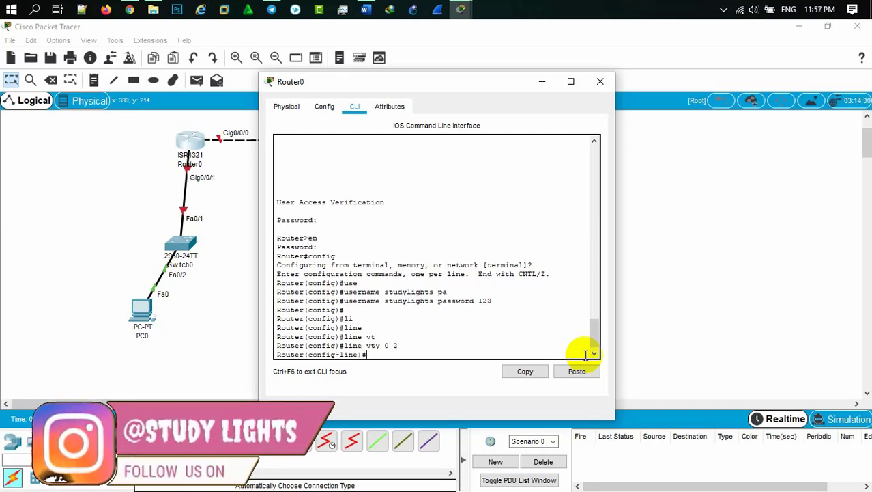
# Set login local and transport input telnet on those vty lines.
pyautogui.write('logi')
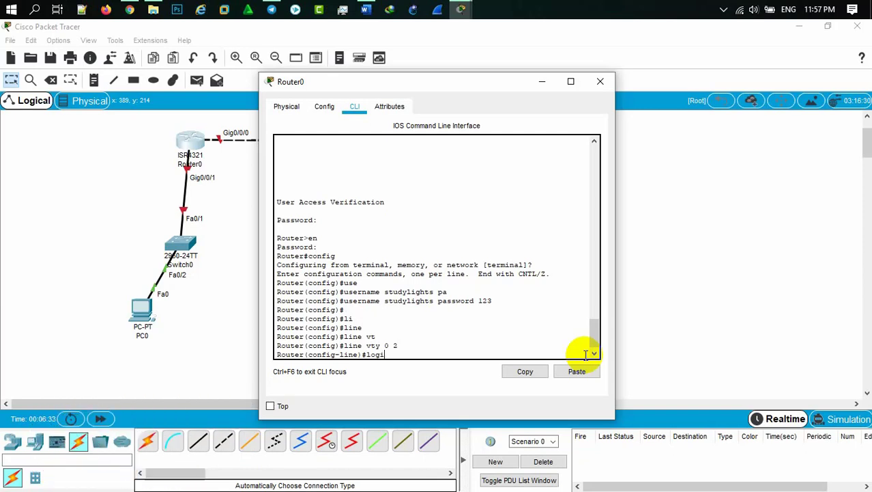
pyautogui.write('n l')
pyautogui.press('Tab')
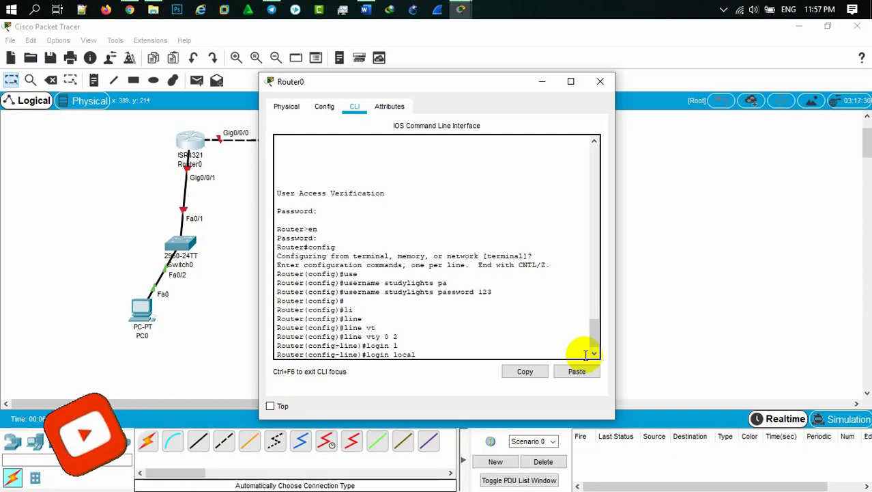
pyautogui.press('Return')
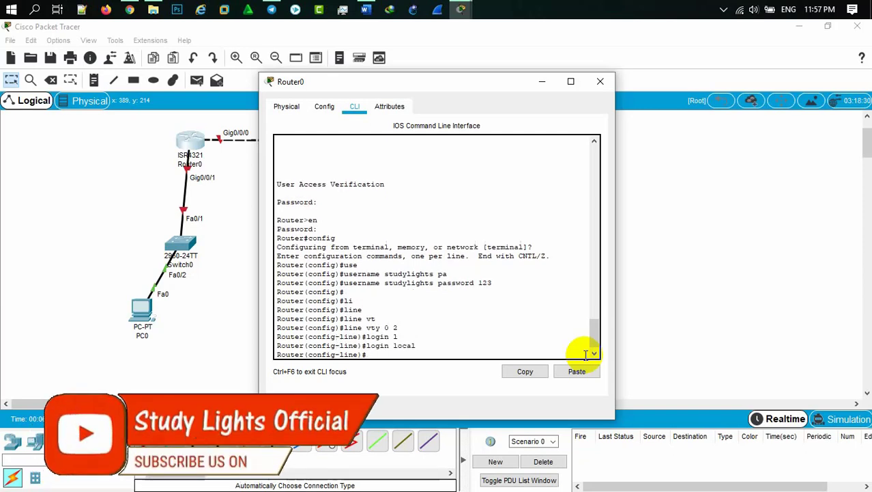
pyautogui.write('tr')
pyautogui.press('Tab')
pyautogui.write('i')
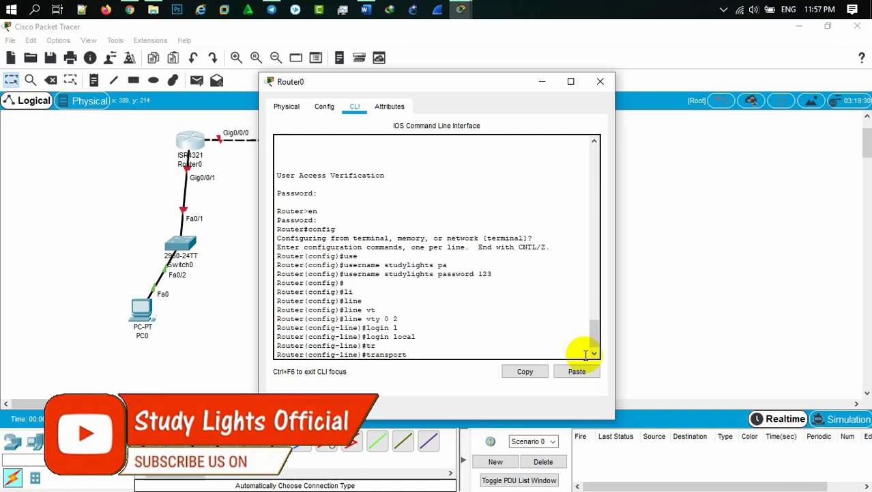
pyautogui.press('Tab')
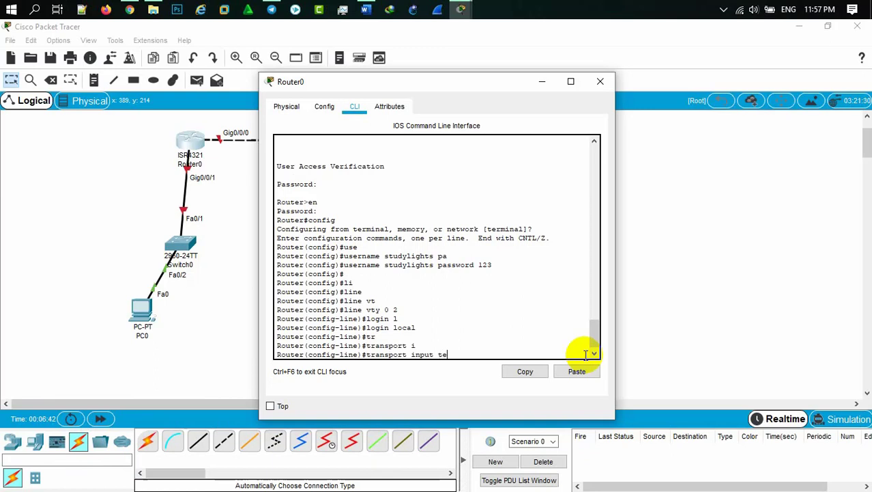
pyautogui.write('te')
pyautogui.press('Tab')
pyautogui.press('Return')
pyautogui.press('Return')
pyautogui.press('Return')
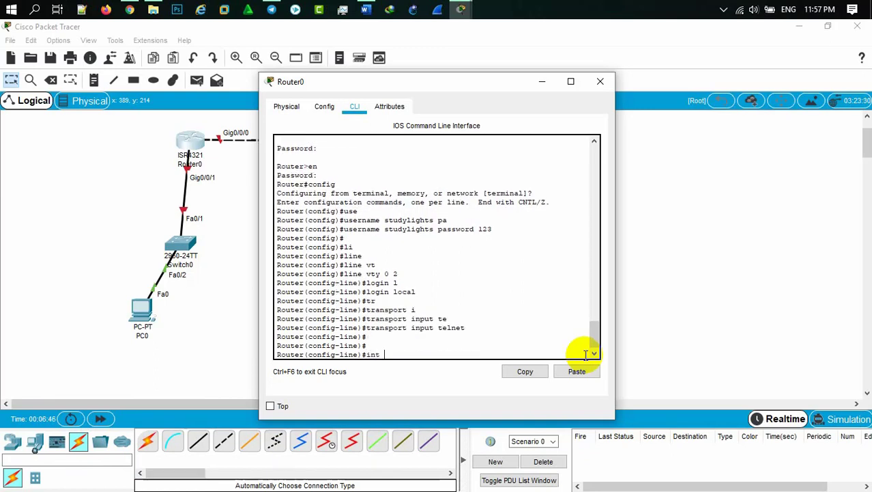
# Assign 192.168.0.1 255.255.255.0 to g0/0/1, apply no shutdown, and close Router0's window.
pyautogui.write('int g0/0')
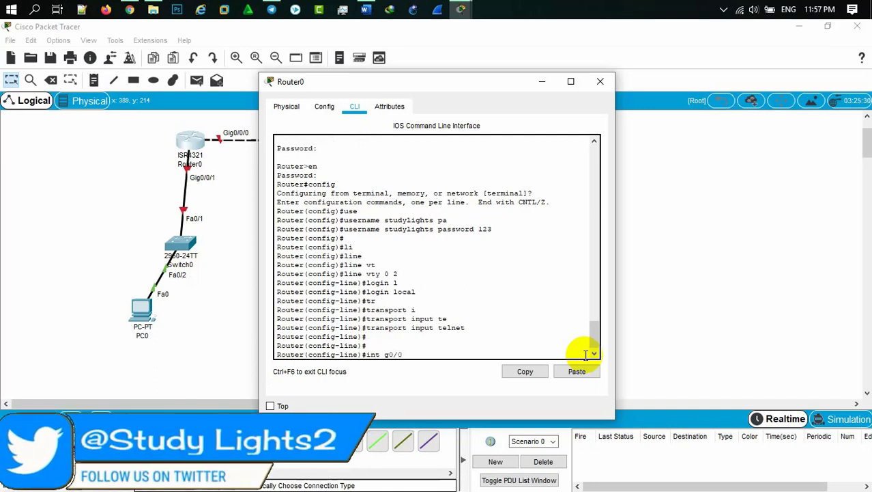
pyautogui.write('/1')
pyautogui.press('Return')
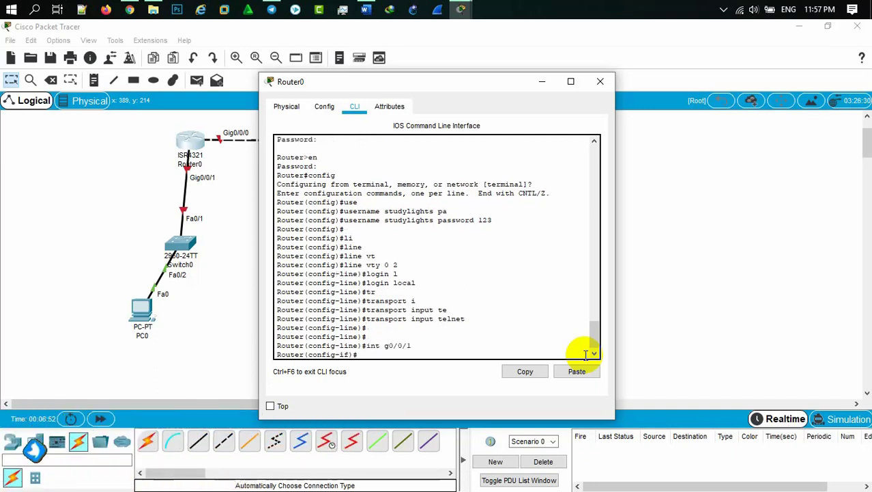
pyautogui.write('ip add')
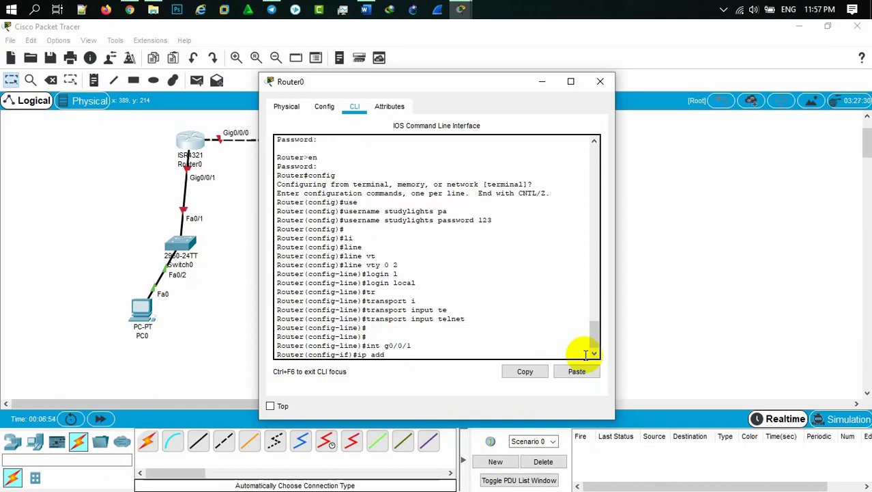
pyautogui.write(' 192.168')
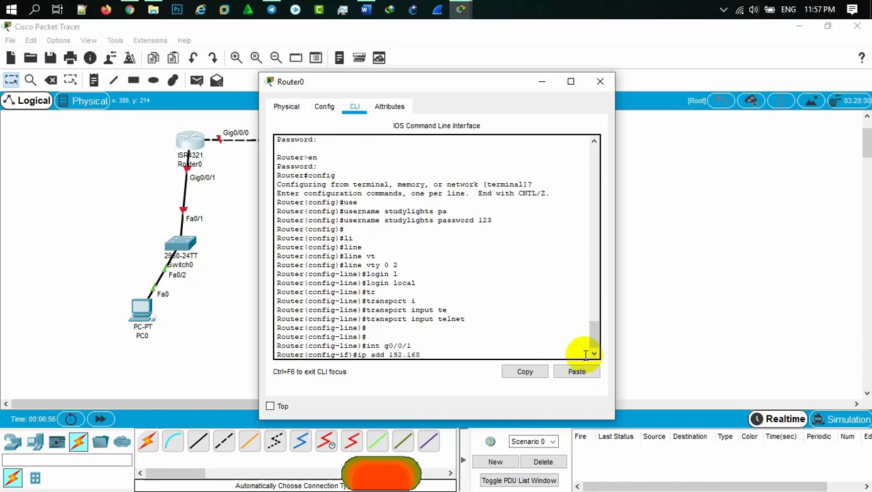
pyautogui.write('.0.1')
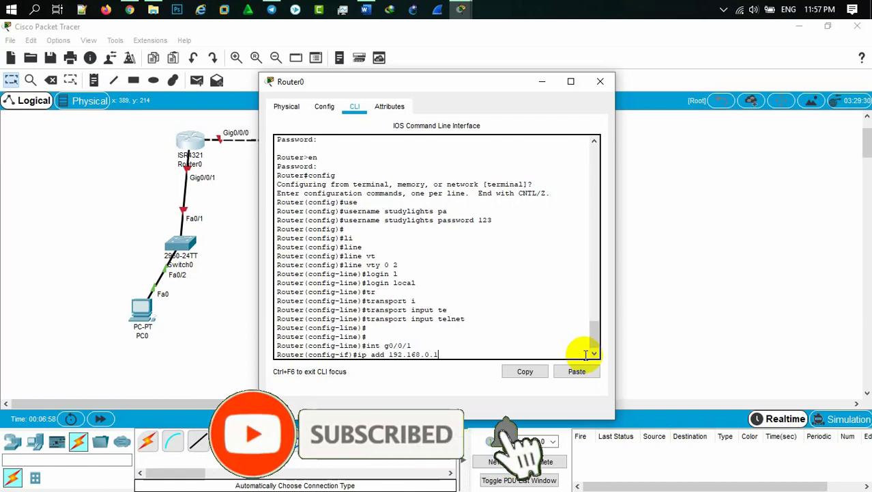
pyautogui.write(' 255')
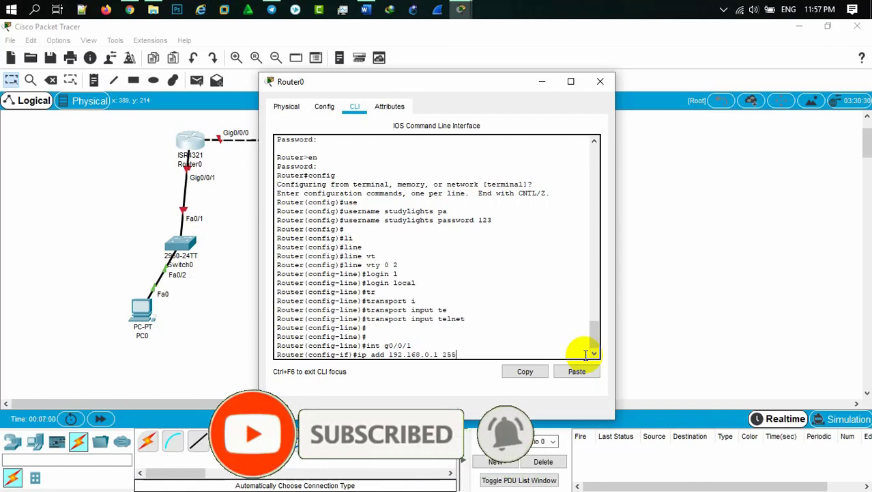
pyautogui.write('.255.255.0')
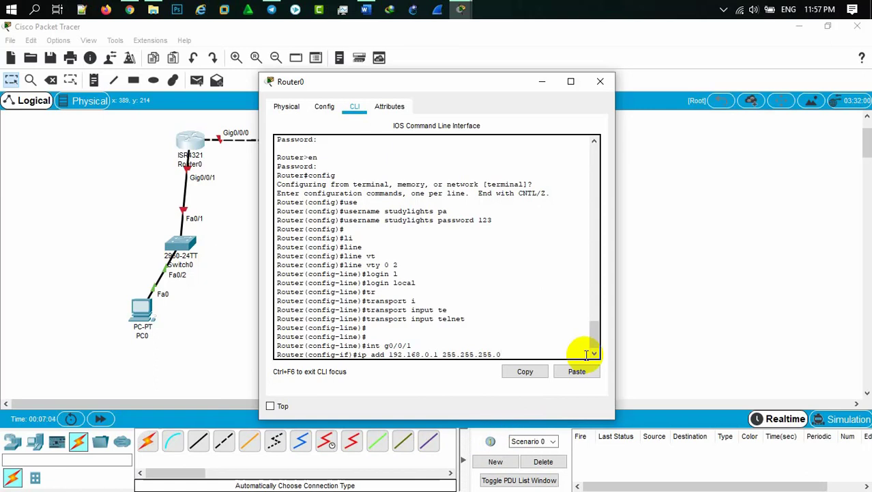
pyautogui.press('Return')
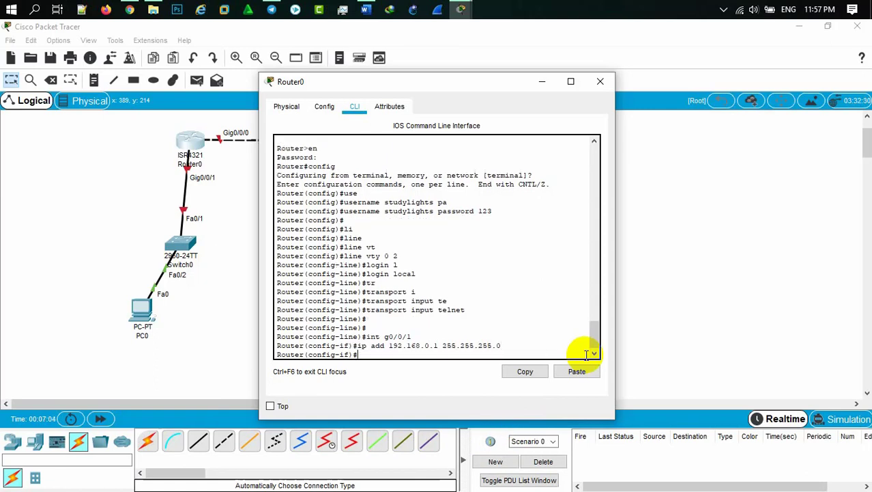
pyautogui.write('no sh')
pyautogui.press('Return')
pyautogui.press('Return')
pyautogui.press('Return')
pyautogui.press('Return')
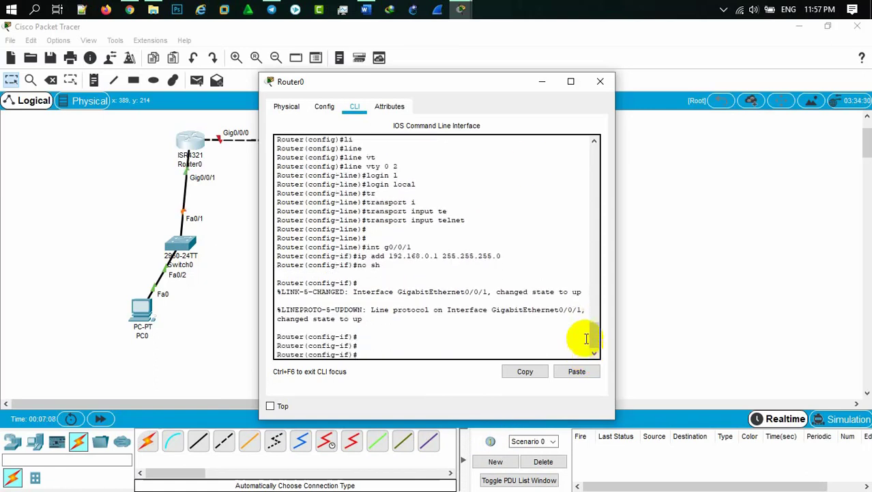
pyautogui.click(540, 82)
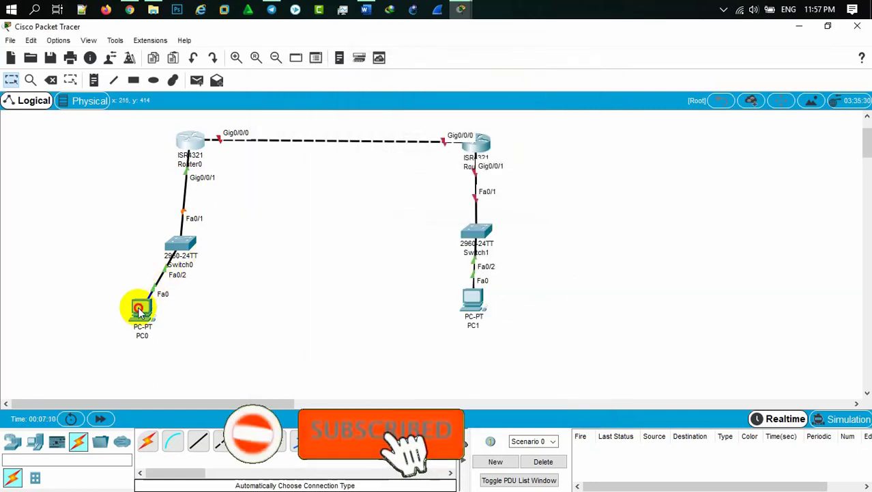
# In PC0's IP Configuration, enter IP 192.168.0.2, mask 255.255.255.0 and gateway 192.168.0.1.
pyautogui.click(139, 310)
pyautogui.click(362, 106)
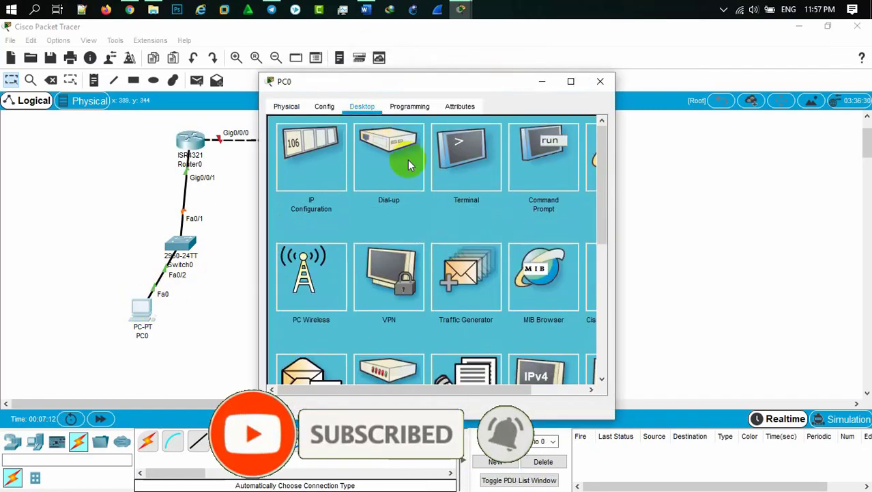
pyautogui.click(345, 178)
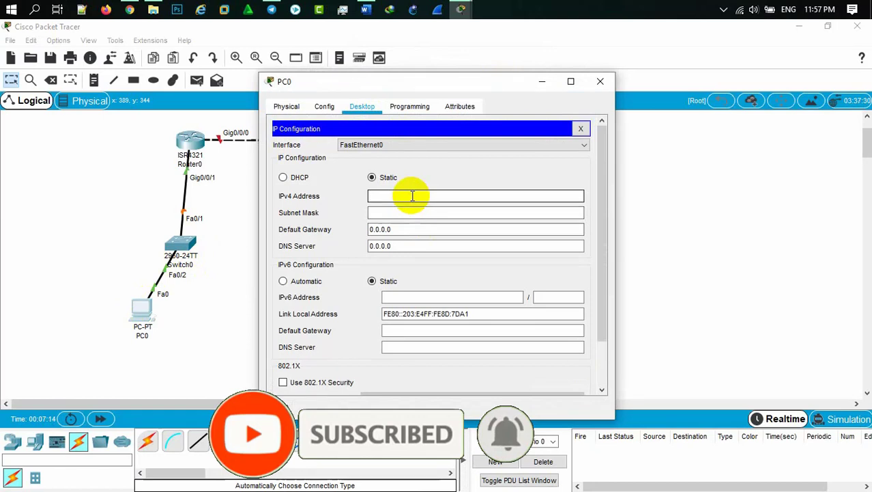
pyautogui.click(412, 196)
pyautogui.write('192.168.')
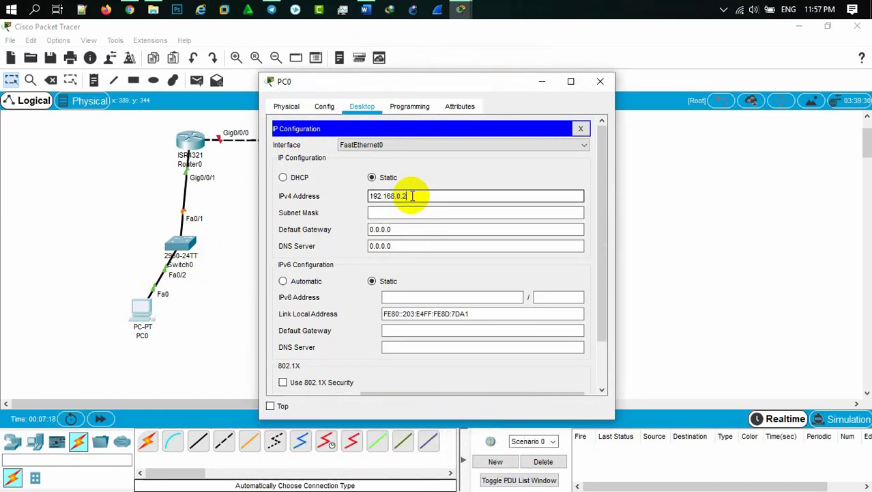
pyautogui.write('0.2')
pyautogui.click(400, 212)
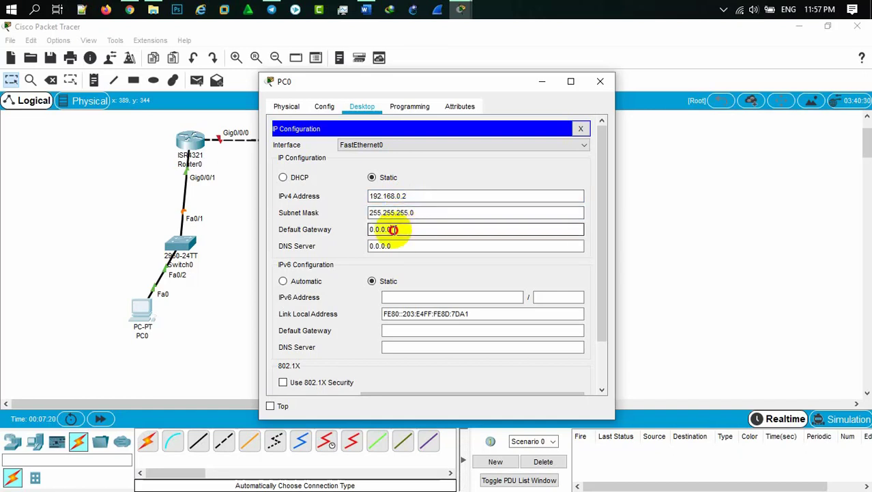
pyautogui.moveTo(391, 229); pyautogui.dragTo(369, 231)
pyautogui.write('19')
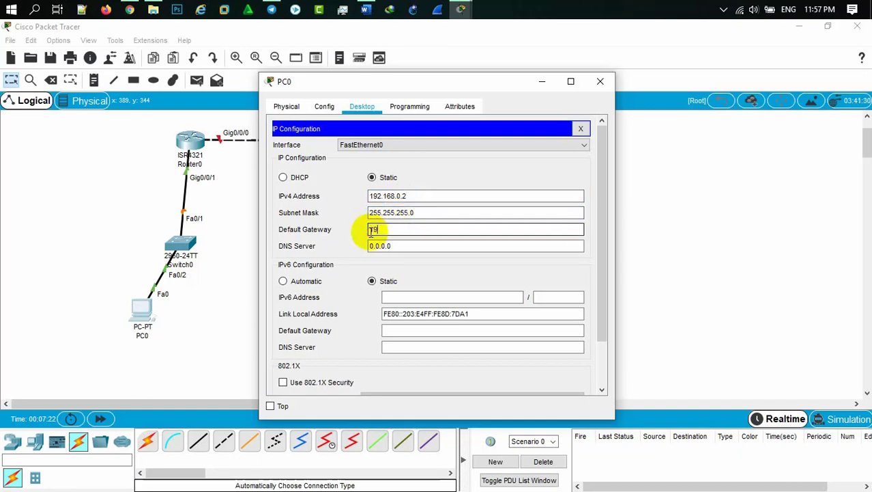
pyautogui.write('2.168.0.12')
pyautogui.press('BackSpace')
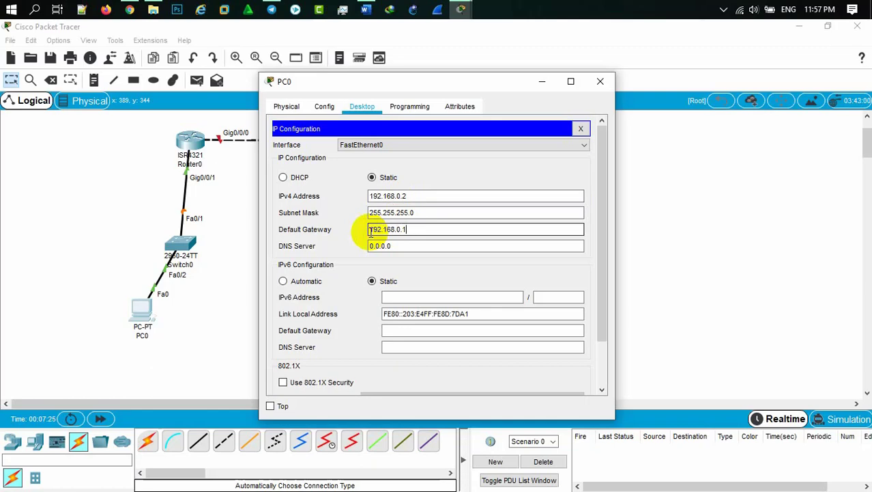
pyautogui.click(601, 83)
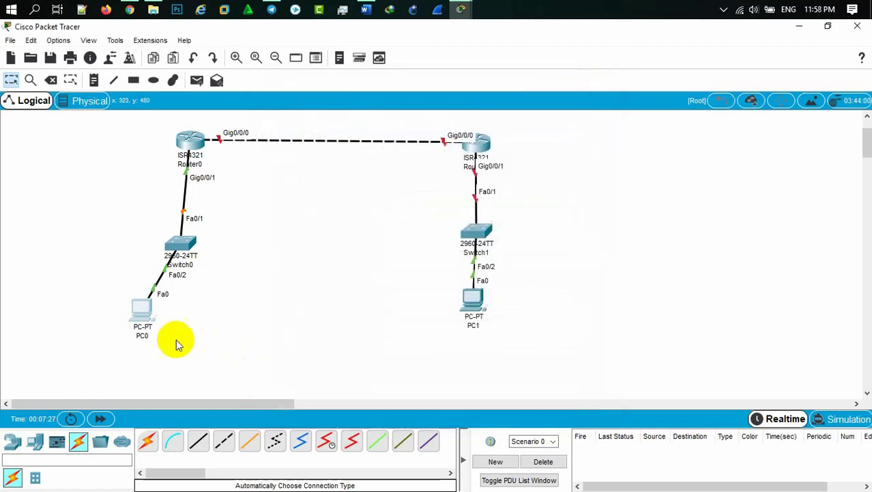
pyautogui.click(144, 314)
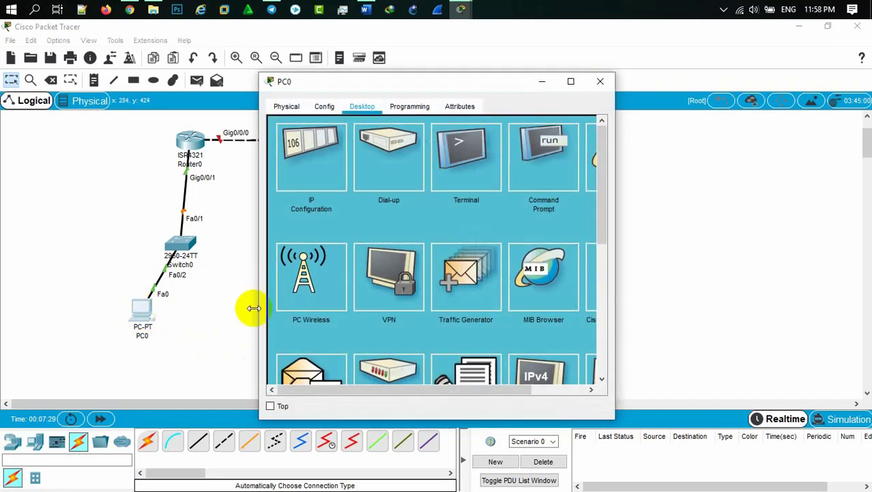
# Open Router1's CLI, decline the initial setup dialog and enter global configuration mode.
pyautogui.click(599, 83)
pyautogui.click(486, 152)
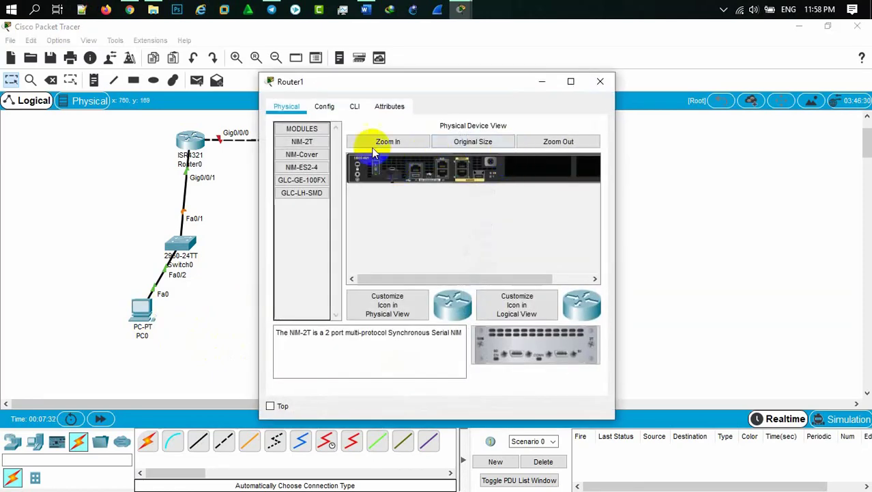
pyautogui.click(356, 109)
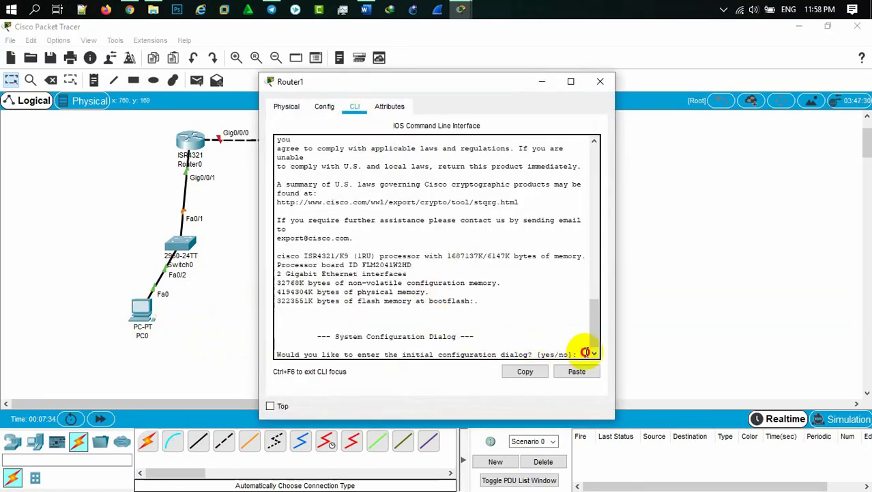
pyautogui.write('n')
pyautogui.press('Return')
pyautogui.press('Return')
pyautogui.press('Return')
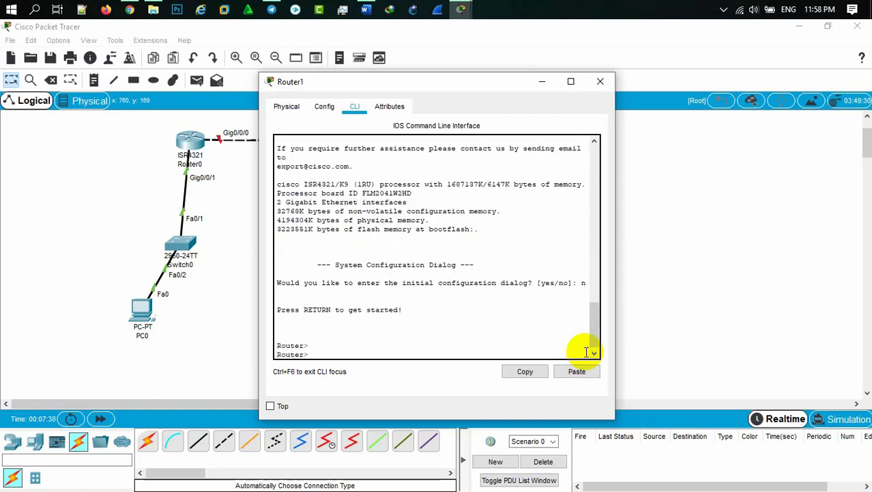
pyautogui.write('en')
pyautogui.press('Return')
pyautogui.write('li')
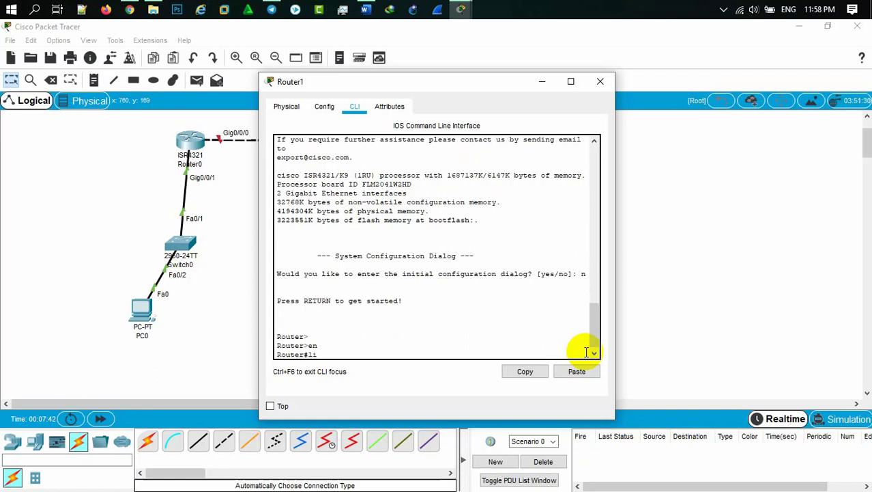
pyautogui.press('BackSpace')
pyautogui.press('BackSpace')
pyautogui.write('conf t')
pyautogui.press('Return')
# Give Router1's line console 0 a password and require login on it.
pyautogui.write('lin')
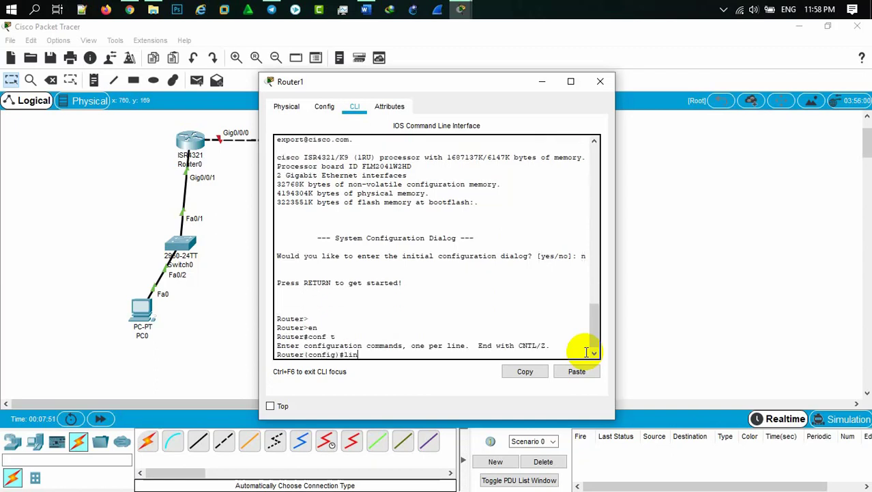
pyautogui.press('Tab')
pyautogui.write('c')
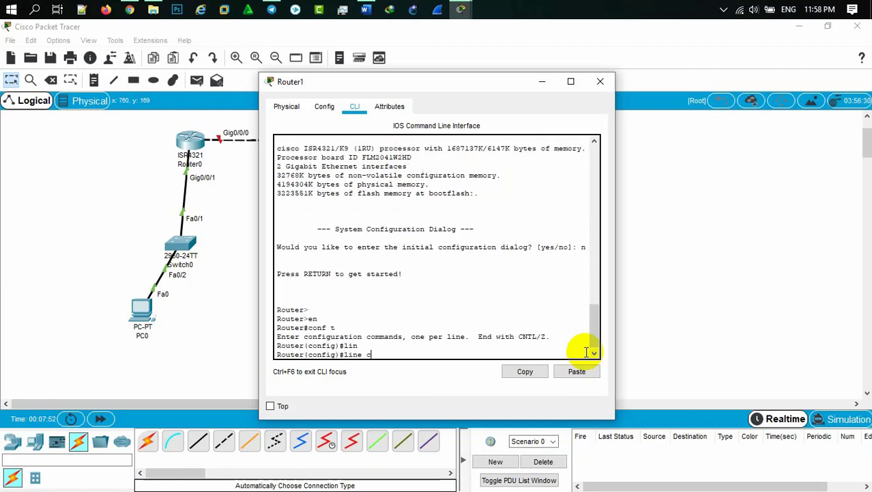
pyautogui.press('Tab')
pyautogui.write('0')
pyautogui.press('Return')
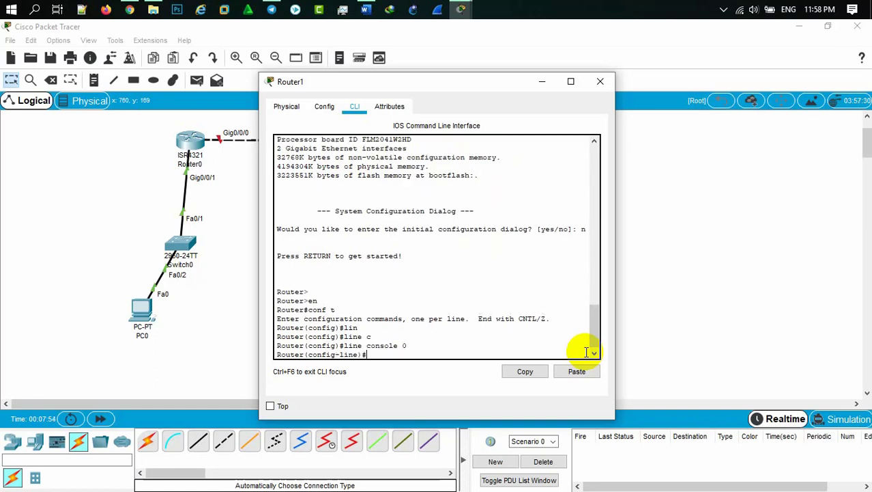
pyautogui.write('pa')
pyautogui.press('Tab')
pyautogui.write('ss')
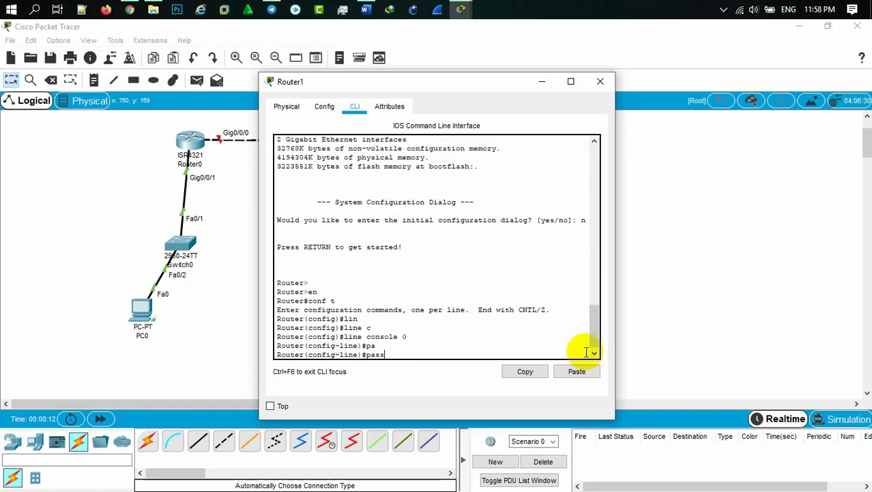
pyautogui.press('Tab')
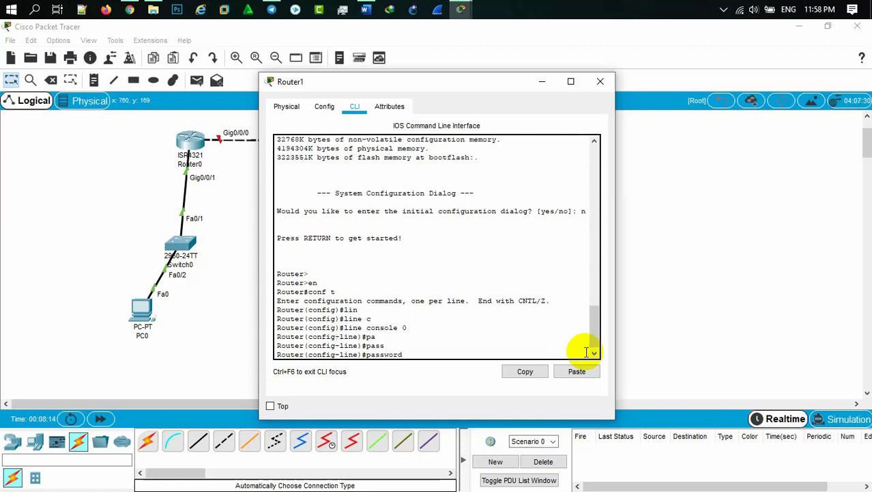
pyautogui.write('123')
pyautogui.press('Return')
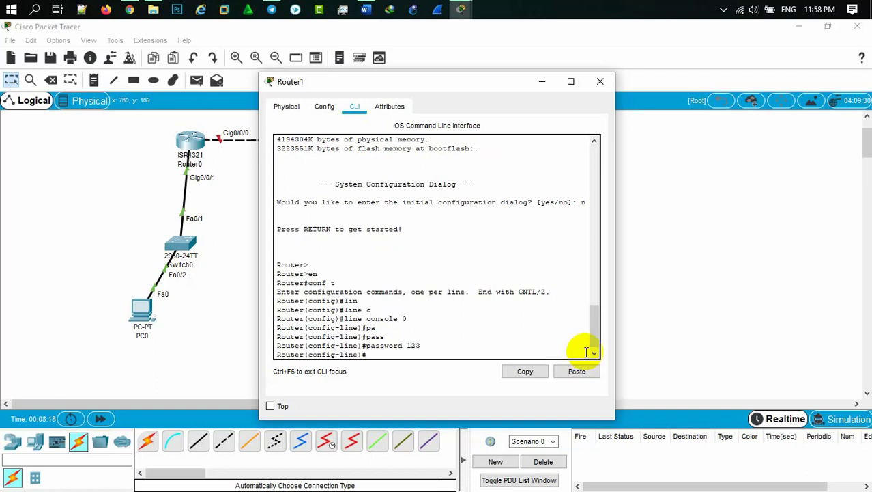
pyautogui.write('ena')
pyautogui.write(' pass')
pyautogui.write('word')
pyautogui.write(' 123')
pyautogui.press('BackSpace')
pyautogui.press('BackSpace')
pyautogui.press('BackSpace')
pyautogui.press('BackSpace')
pyautogui.press('BackSpace')
pyautogui.press('BackSpace')
pyautogui.press('BackSpace')
pyautogui.press('BackSpace')
pyautogui.press('BackSpace')
pyautogui.press('BackSpace')
pyautogui.press('BackSpace')
pyautogui.press('BackSpace')
pyautogui.press('BackSpace')
pyautogui.press('BackSpace')
pyautogui.press('BackSpace')
pyautogui.write('login')
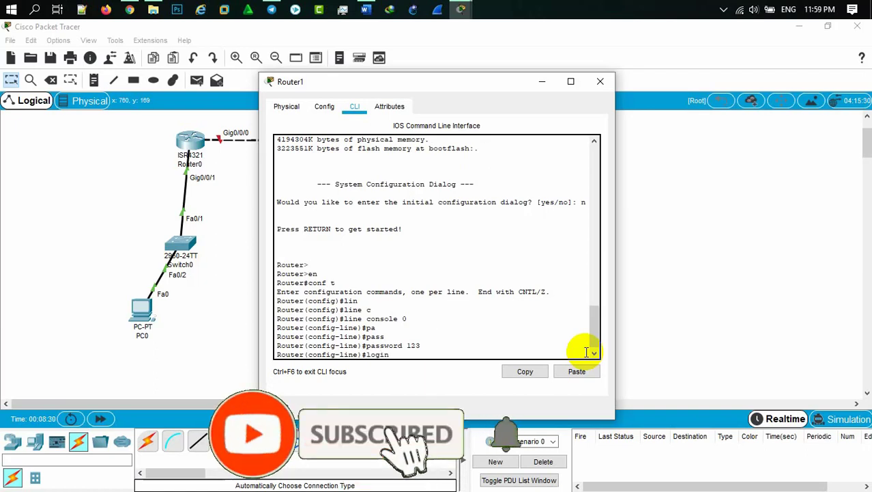
pyautogui.press('Return')
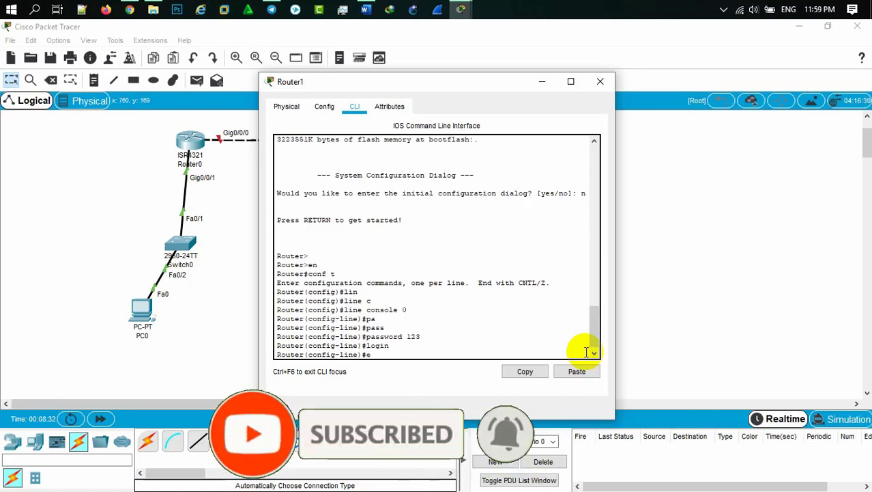
# Set Router1's enable password with the enable password command.
pyautogui.press('Up')
pyautogui.press('Up')
pyautogui.press('Up')
pyautogui.press('Down')
pyautogui.press('Down')
pyautogui.press('Down')
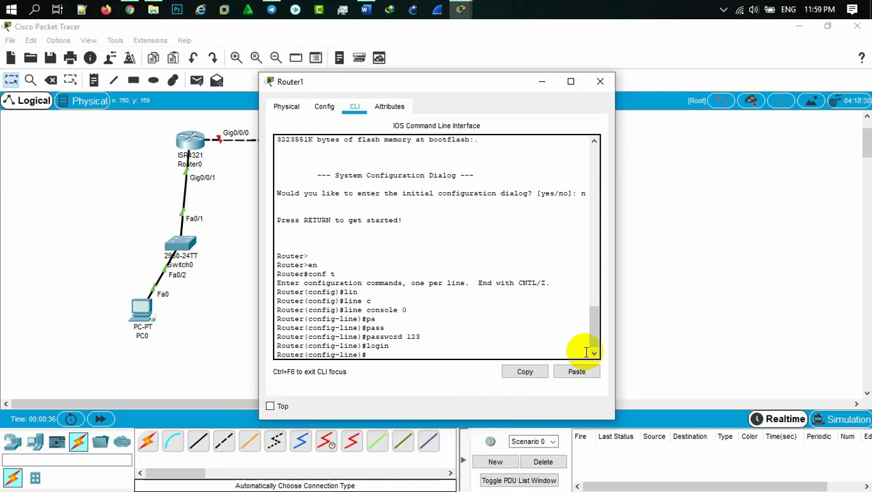
pyautogui.write('ena pass')
pyautogui.press('Tab')
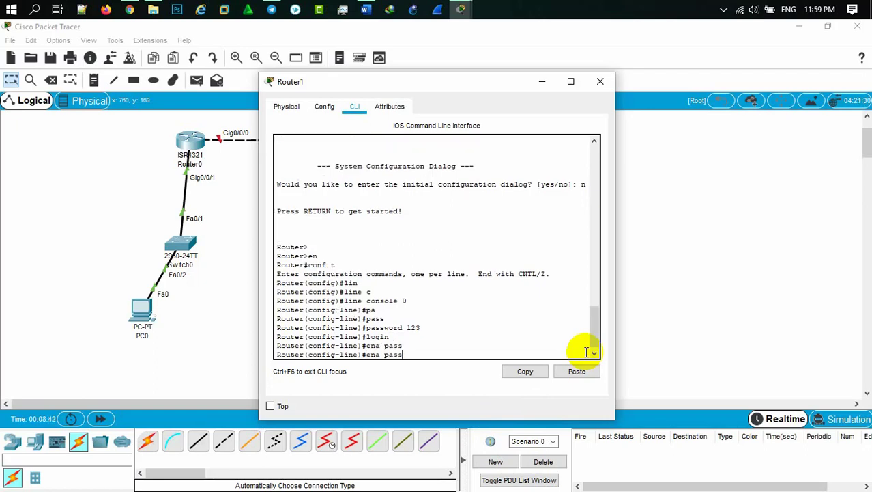
pyautogui.write('word 123')
pyautogui.press('Return')
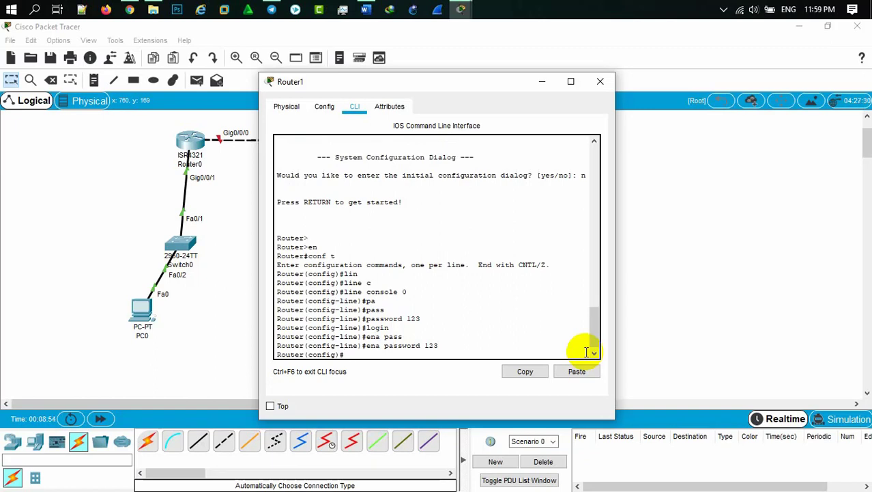
# Create a local user account on Router1 with the local username and a password.
pyautogui.write('use')
pyautogui.press('Tab')
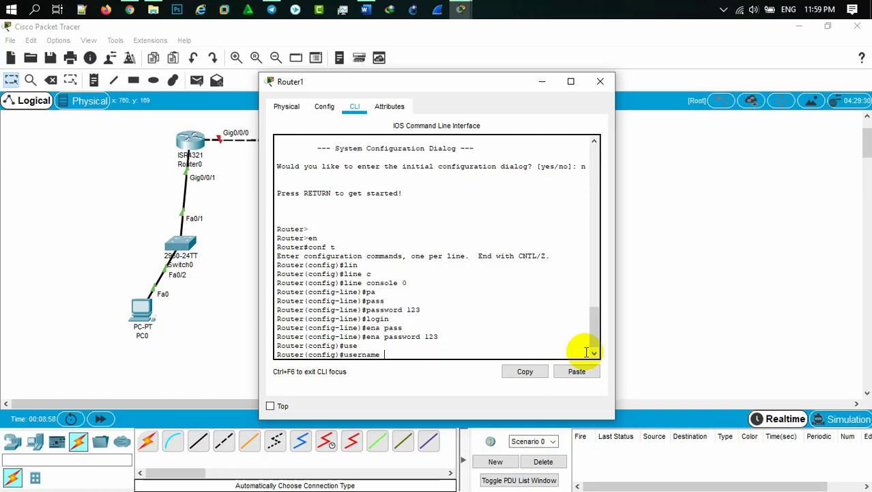
pyautogui.write('studylights ')
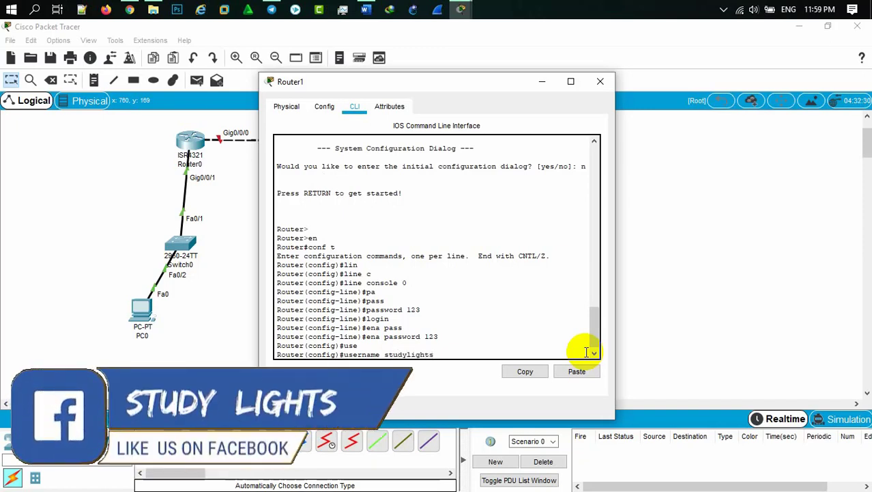
pyautogui.write('p')
pyautogui.press('Tab')
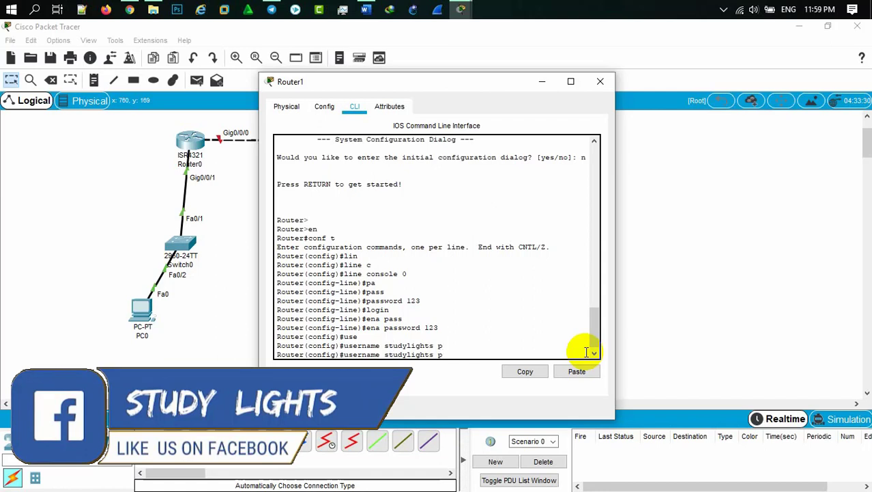
pyautogui.write('a')
pyautogui.press('Tab')
pyautogui.write('1')
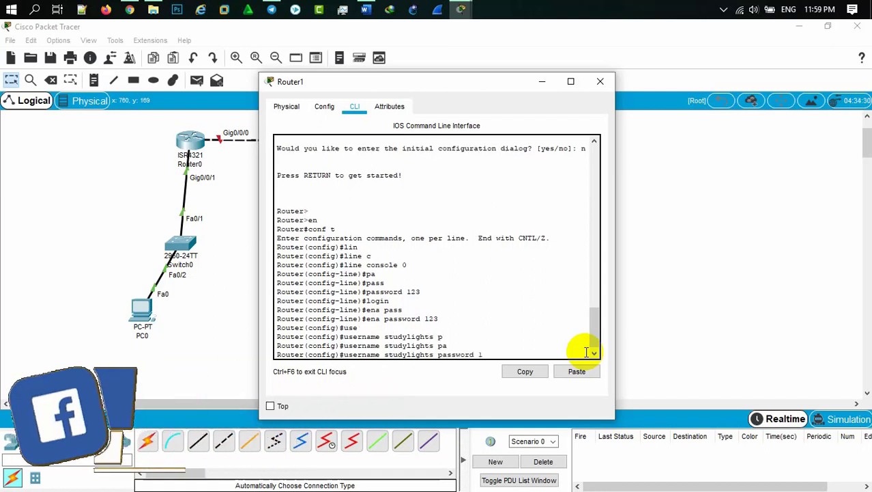
pyautogui.write('23')
pyautogui.press('Return')
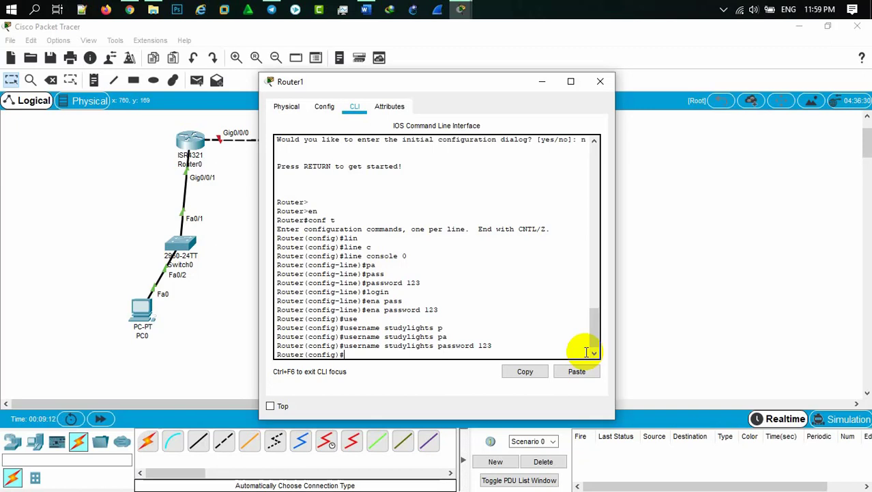
# Attempt to generate RSA keys with crypto key generate rsa.
pyautogui.write('cr')
pyautogui.press('Tab')
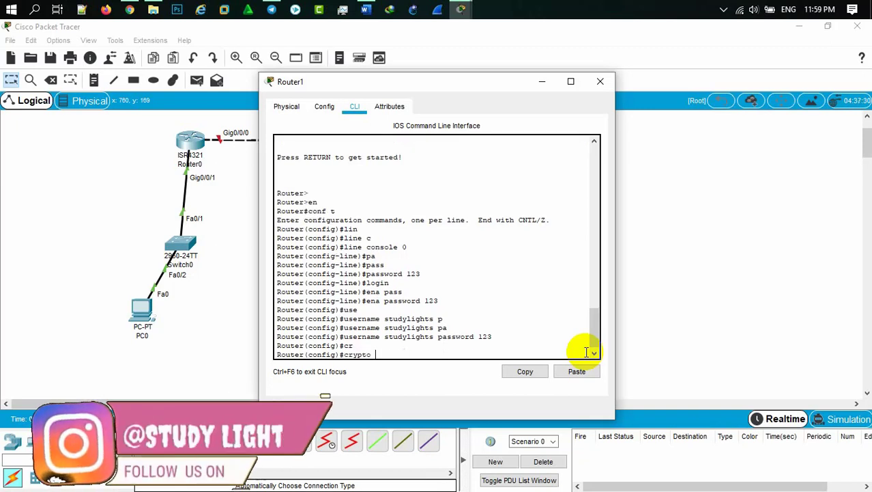
pyautogui.write('k')
pyautogui.press('Tab')
pyautogui.write('g')
pyautogui.press('Tab')
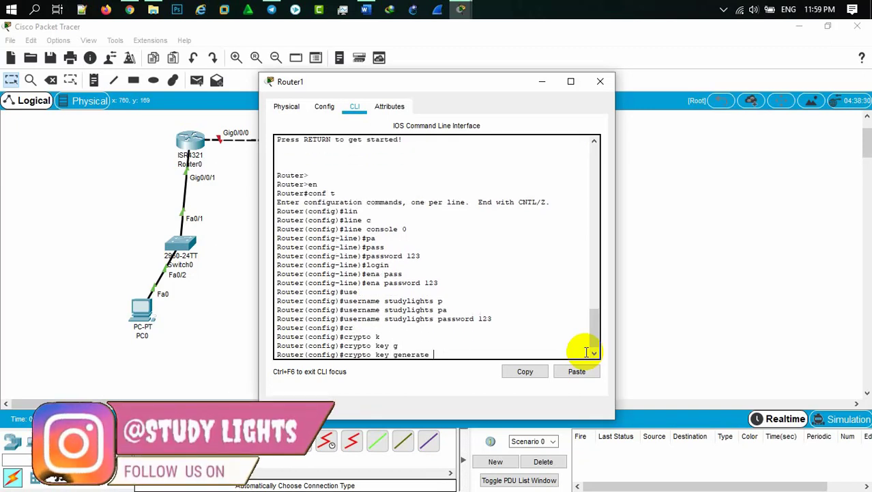
pyautogui.write('rsa')
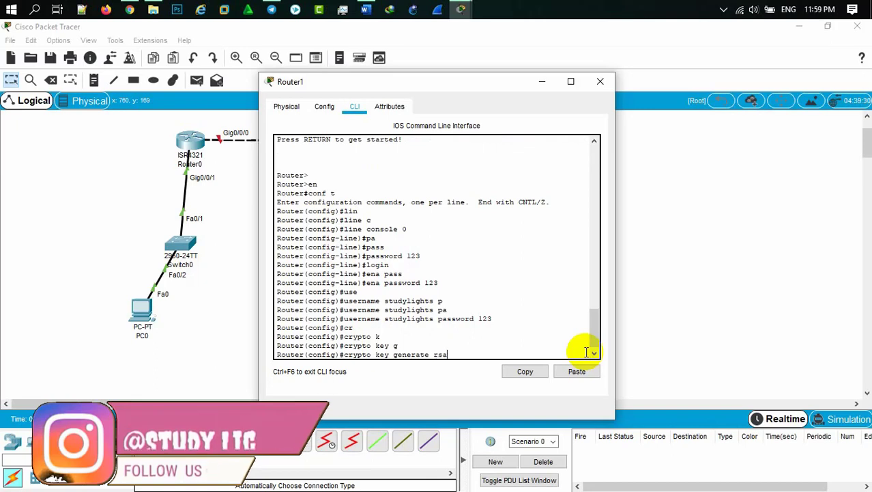
pyautogui.press('Return')
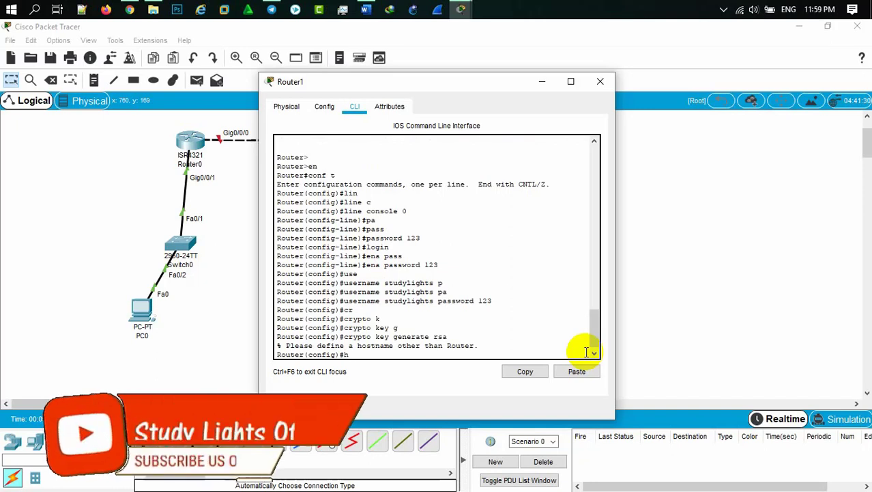
# Rename the router to studylihts and retry RSA key generation.
pyautogui.write('hos')
pyautogui.press('Tab')
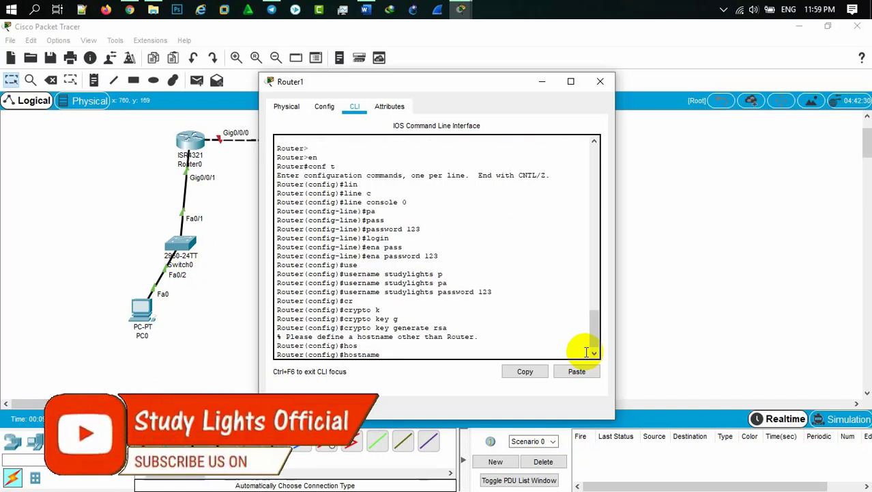
pyautogui.write('study')
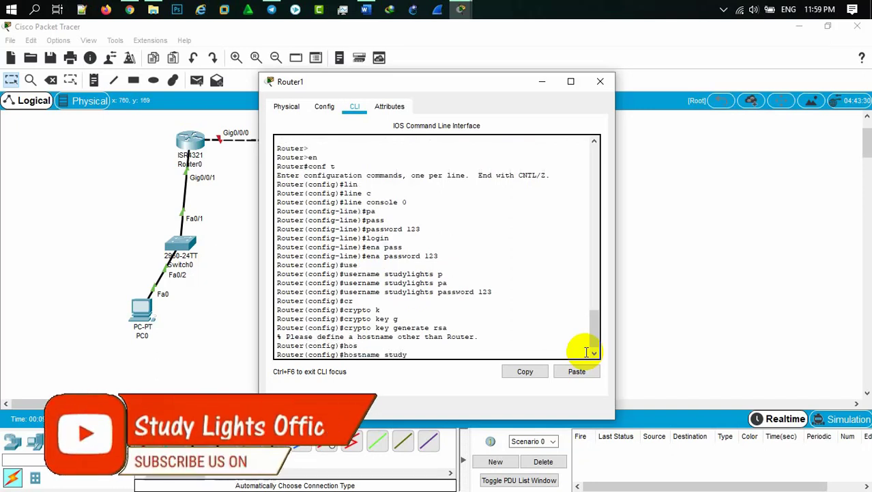
pyautogui.write('lihts')
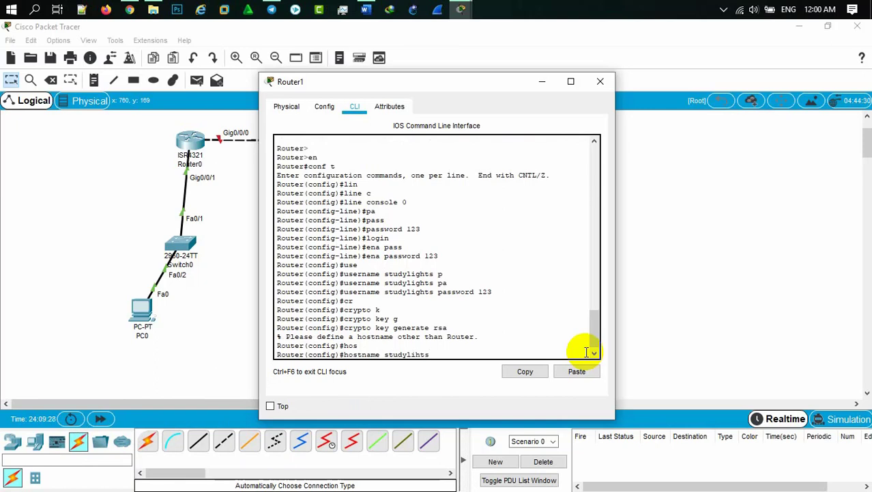
pyautogui.press('Return')
pyautogui.press('Up')
pyautogui.press('Up')
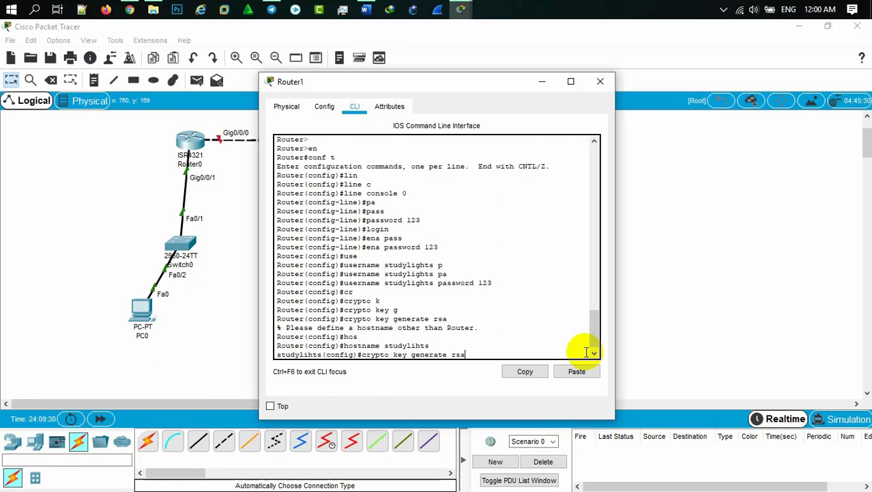
pyautogui.press('Return')
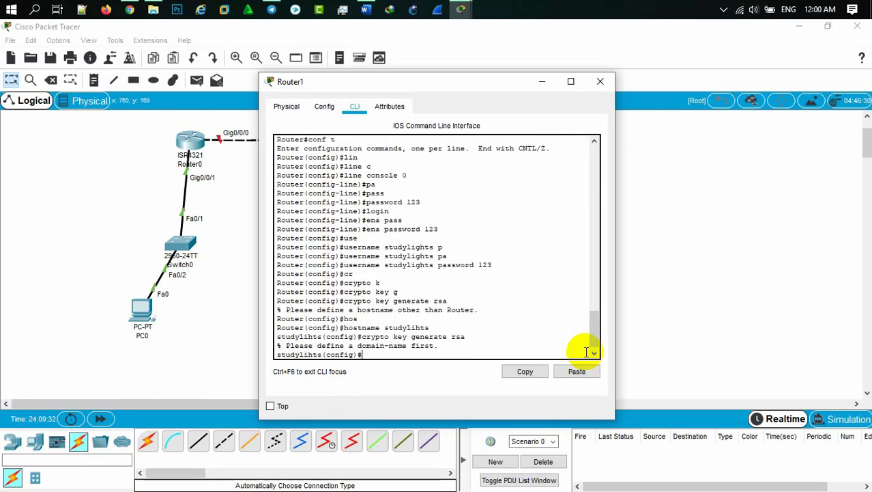
# Set the router's ip domain-name to studylights.com.
pyautogui.write('ip')
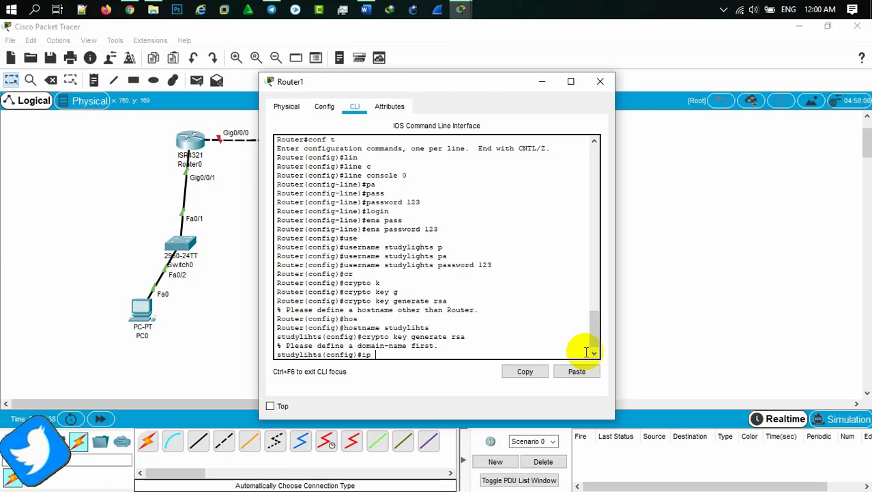
pyautogui.write(' do')
pyautogui.press('Tab')
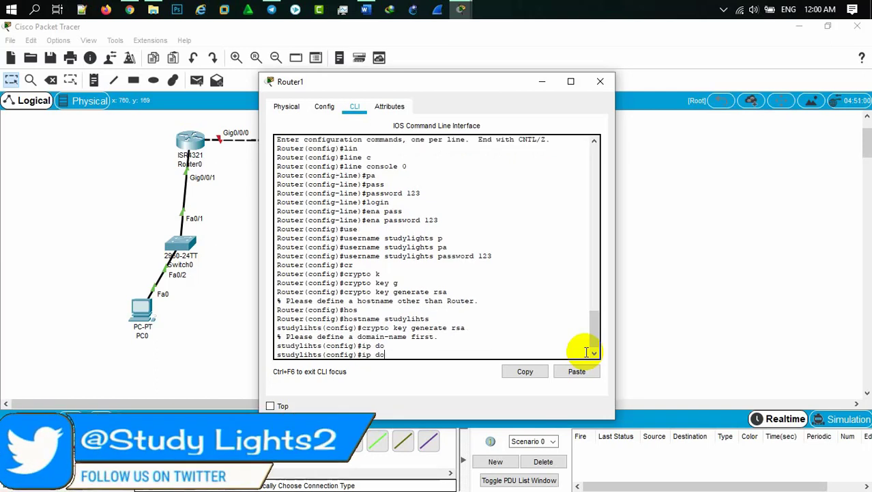
pyautogui.write('m')
pyautogui.press('Tab')
pyautogui.write('a')
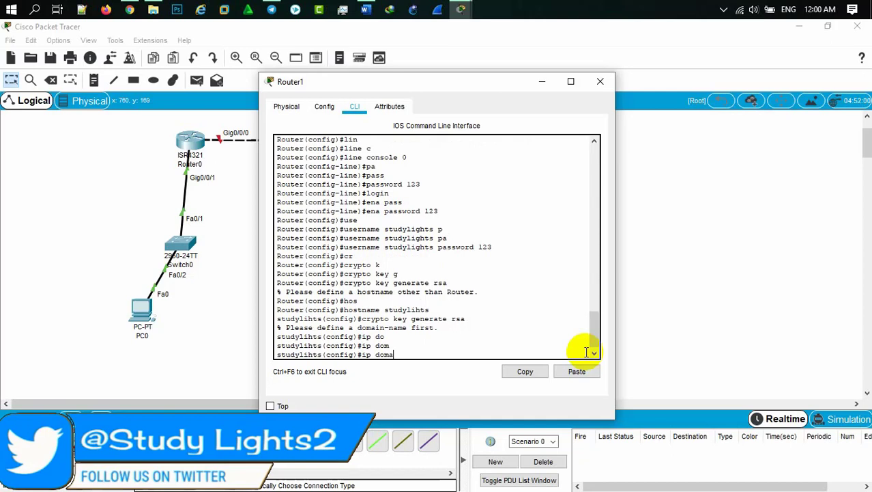
pyautogui.press('Tab')
pyautogui.write('in')
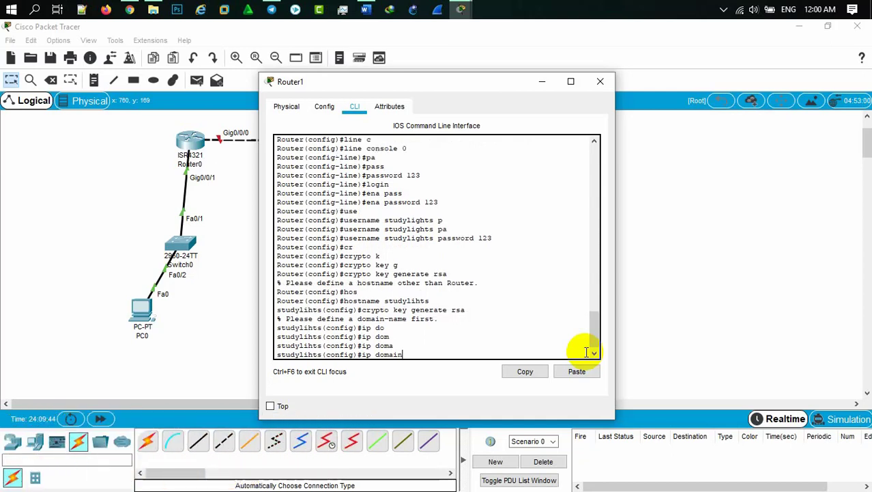
pyautogui.write('-n')
pyautogui.press('Tab')
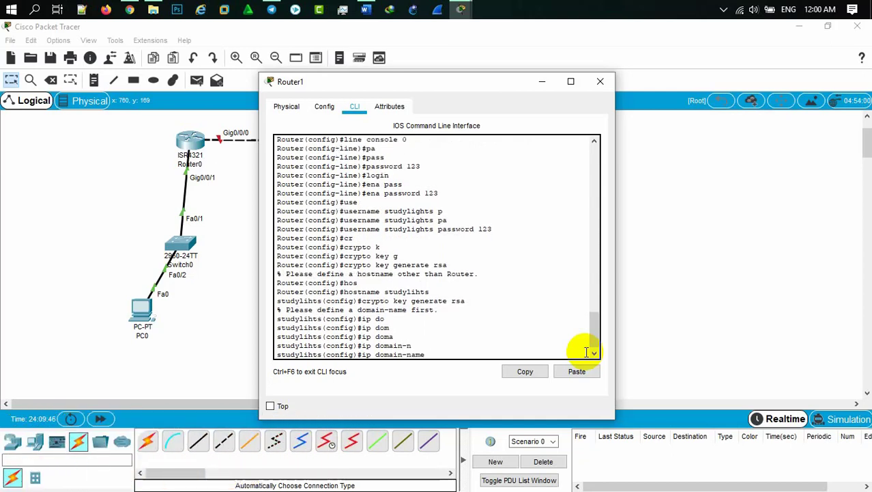
pyautogui.write('studyl')
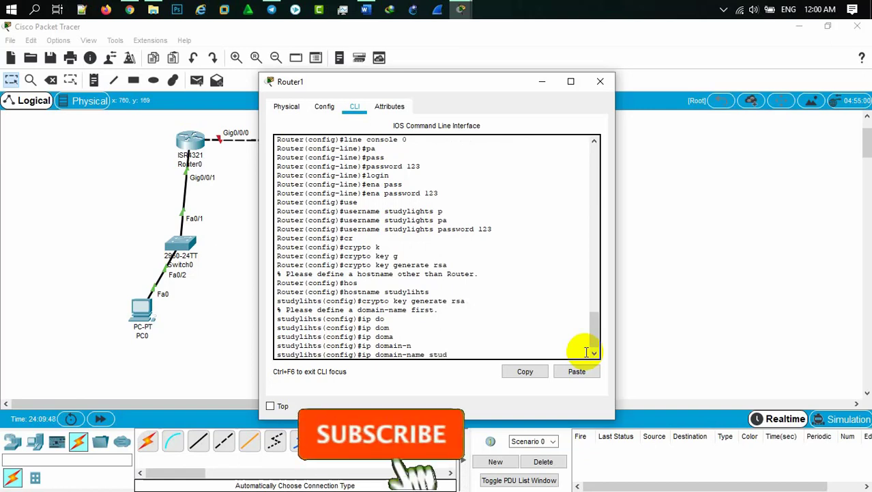
pyautogui.write('ight')
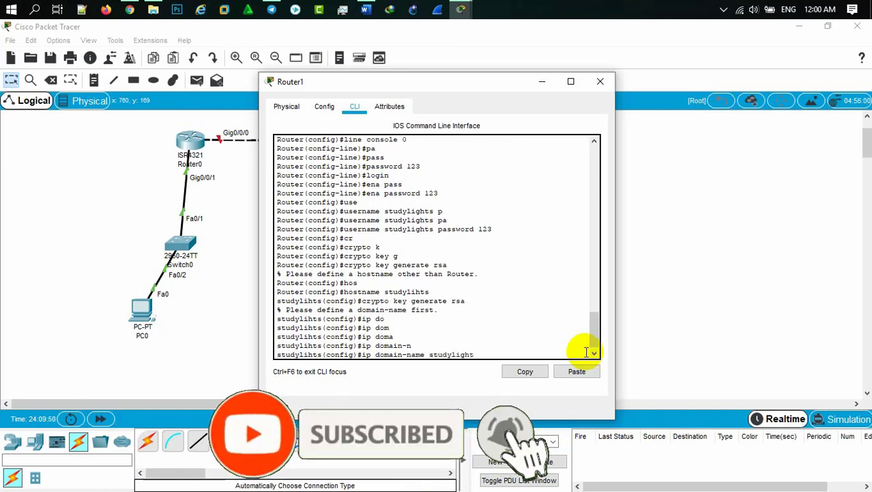
pyautogui.write('s.com')
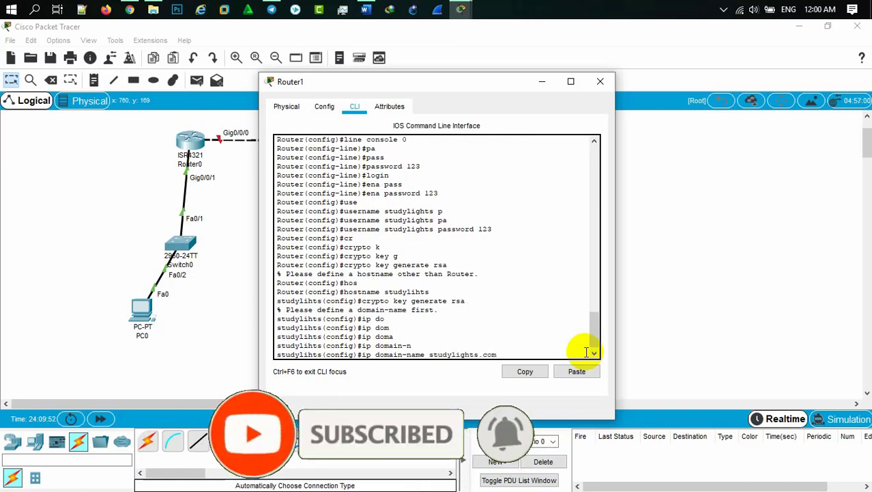
pyautogui.press('Return')
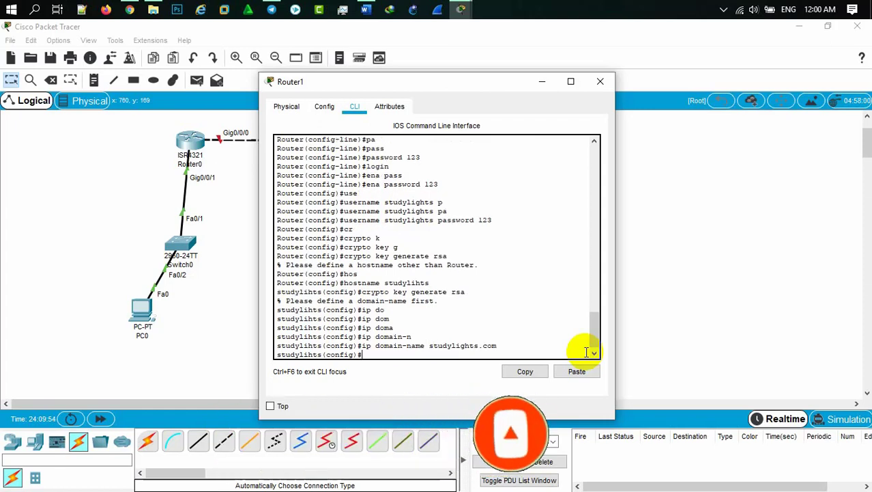
# Generate RSA keys with a 1024-bit modulus, enabling SSH 1.99.
pyautogui.write('cr')
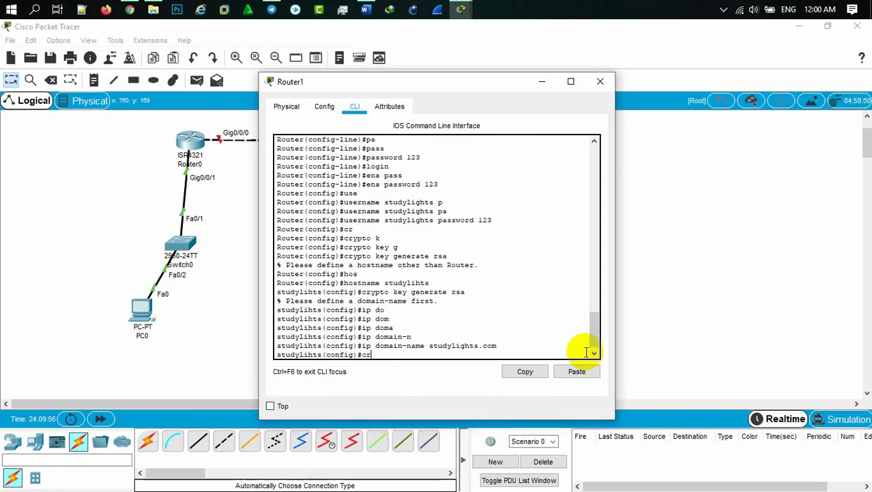
pyautogui.press('Tab')
pyautogui.press('Up')
pyautogui.press('Up')
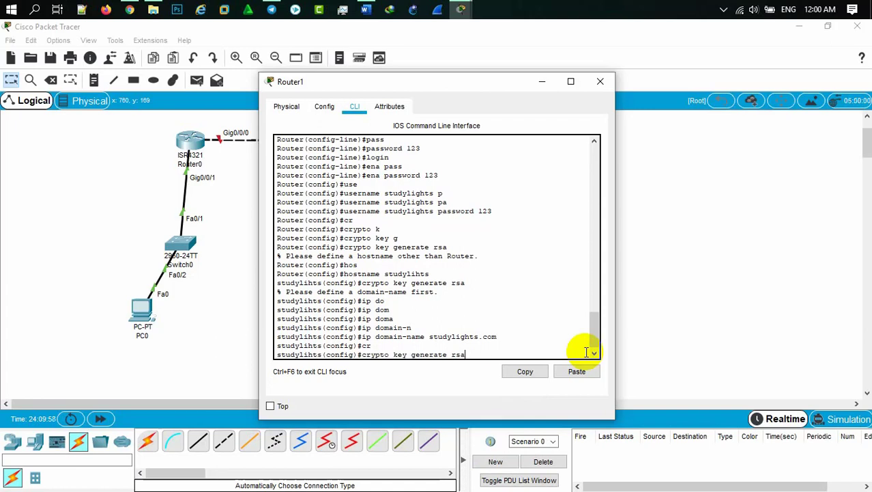
pyautogui.press('Return')
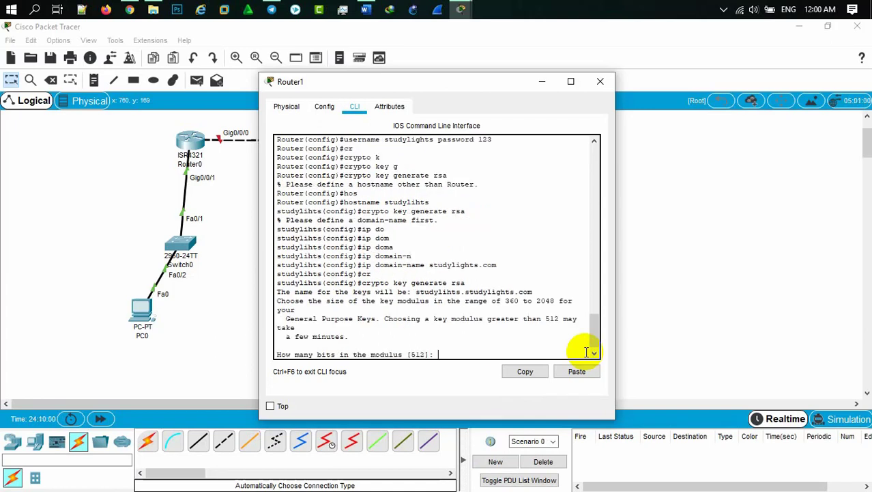
pyautogui.write('1024')
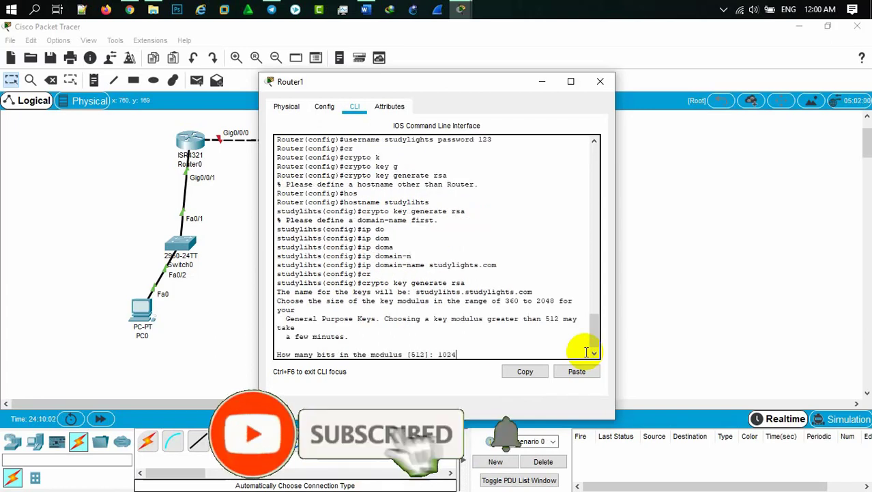
pyautogui.press('Return')
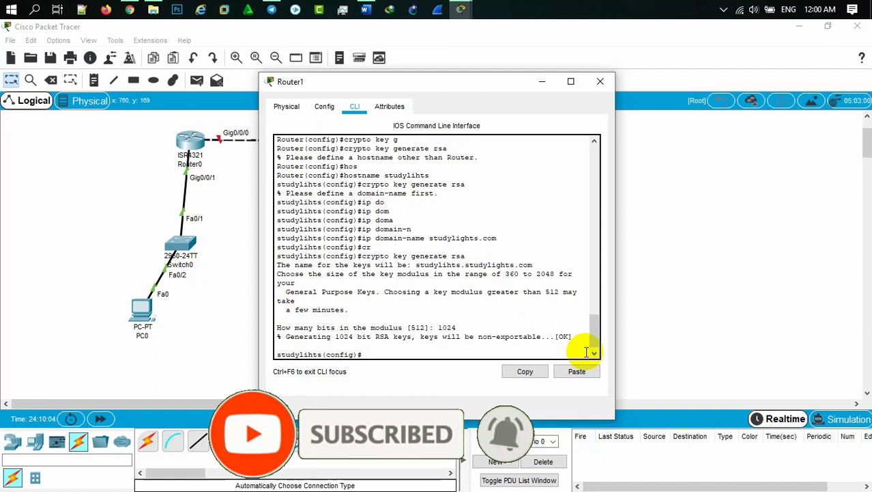
pyautogui.write('li')
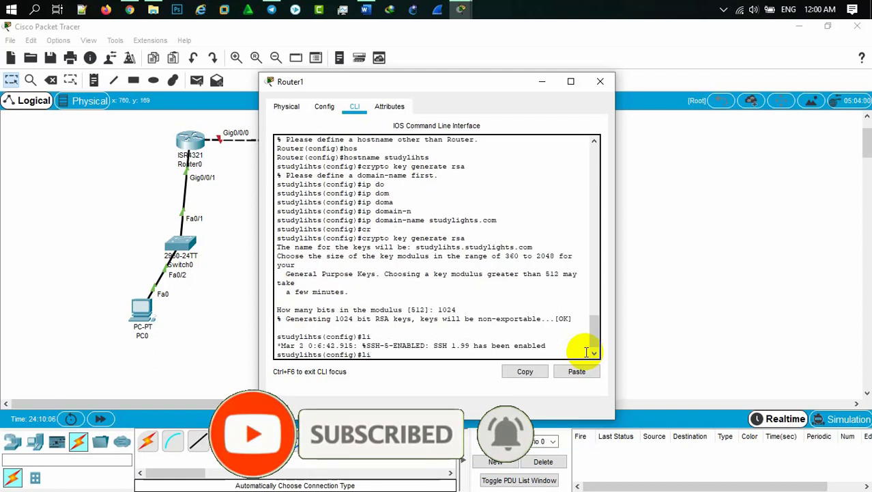
pyautogui.write('n')
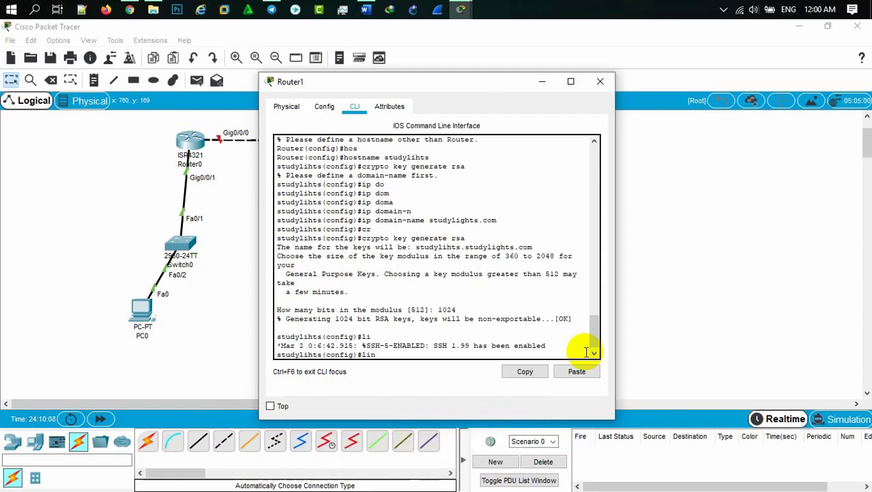
# Configure VTY lines 0–2 to require login local.
pyautogui.press('Tab')
pyautogui.write('v')
pyautogui.press('Tab')
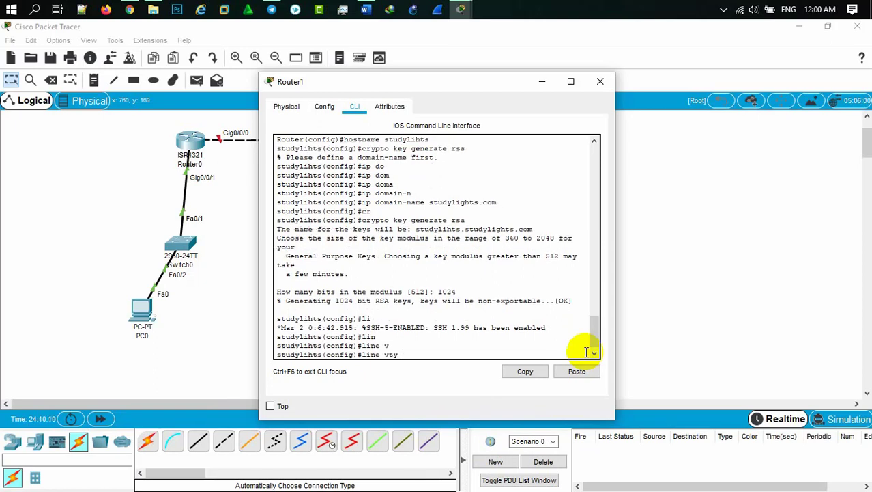
pyautogui.write('0 2')
pyautogui.press('Return')
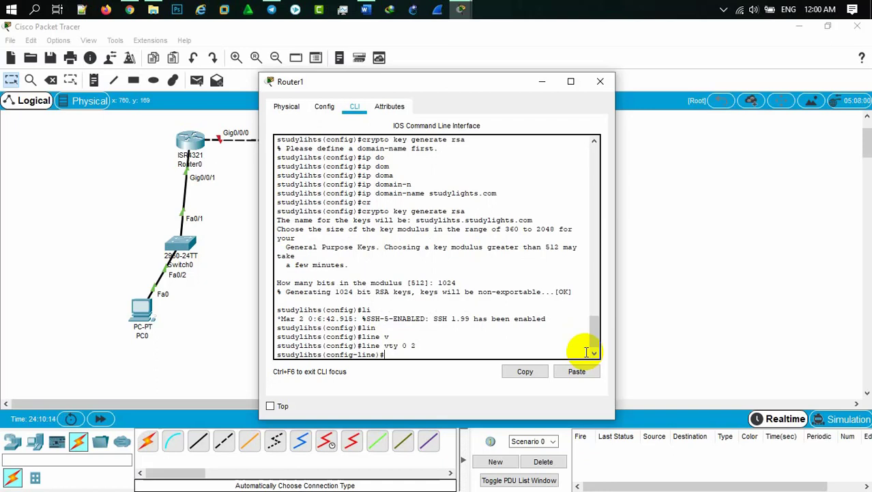
pyautogui.write('lo')
pyautogui.press('Tab')
pyautogui.write('g')
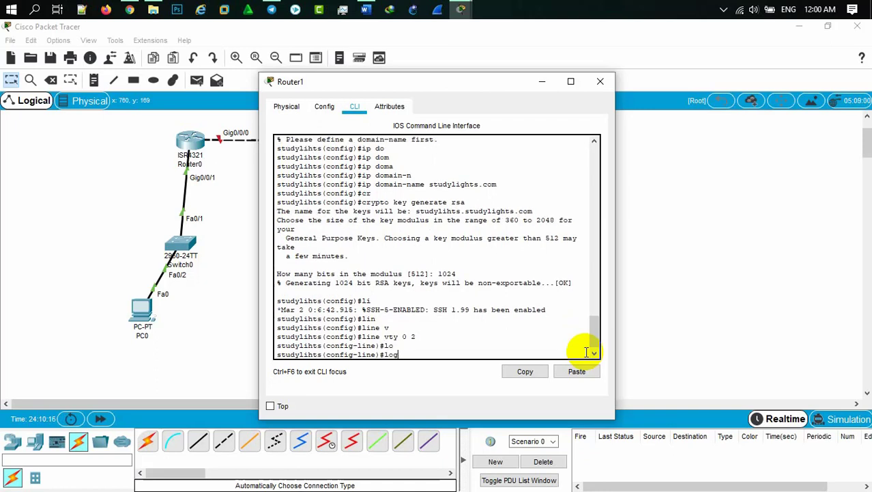
pyautogui.press('Tab')
pyautogui.write('in')
pyautogui.write(' l')
pyautogui.press('Tab')
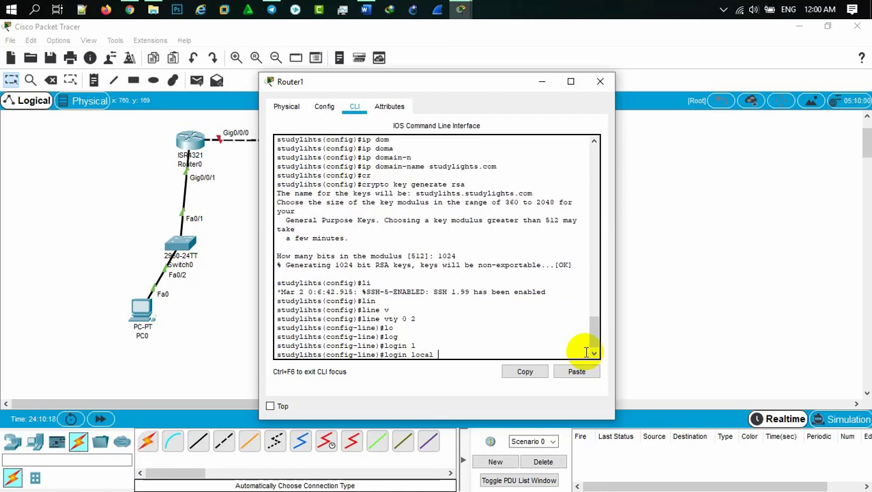
pyautogui.press('Return')
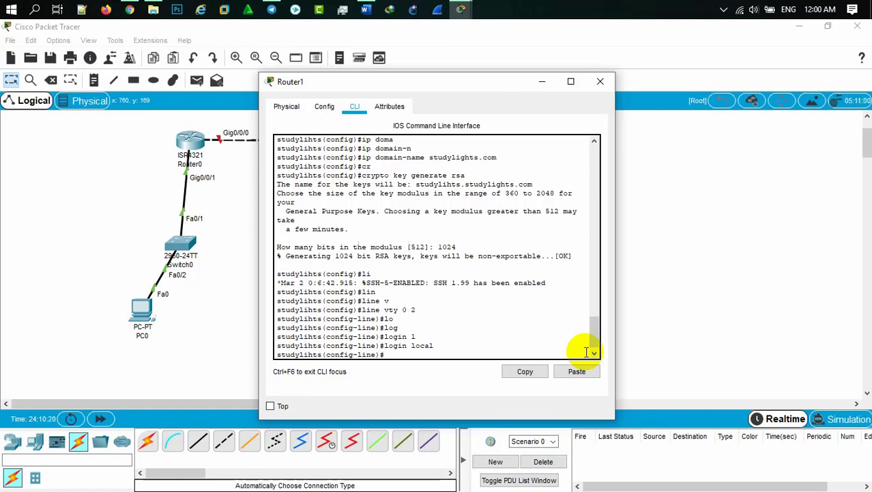
# Restrict VTY lines 0–2 to transport input ssh only.
pyautogui.write('t')
pyautogui.press('Tab')
pyautogui.write('r')
pyautogui.press('Tab')
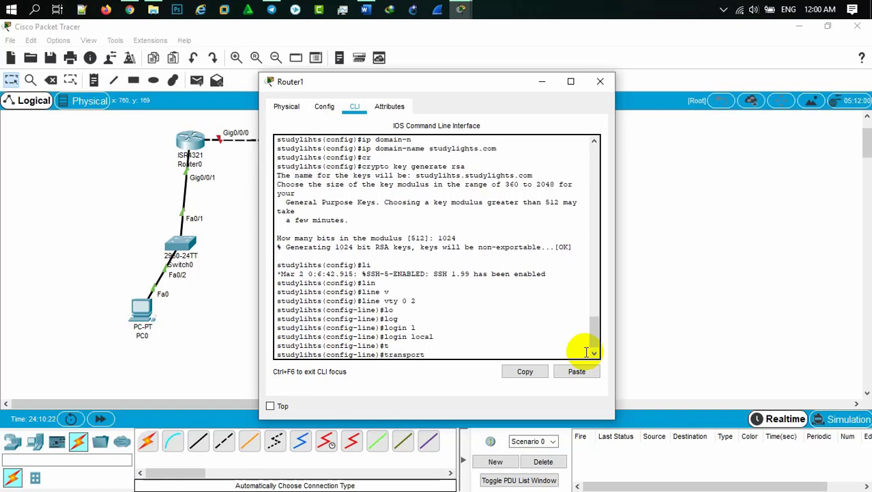
pyautogui.write('i')
pyautogui.press('Tab')
pyautogui.write('ssh')
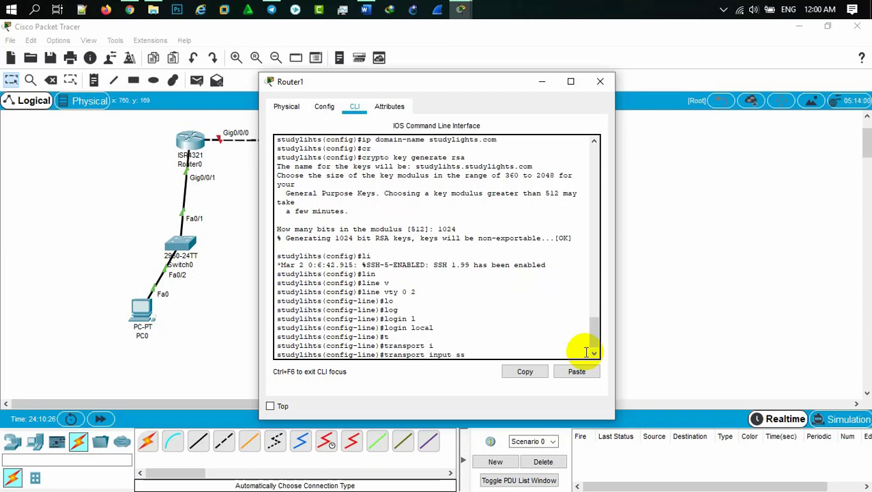
pyautogui.press('Return')
pyautogui.press('Return')
pyautogui.press('Return')
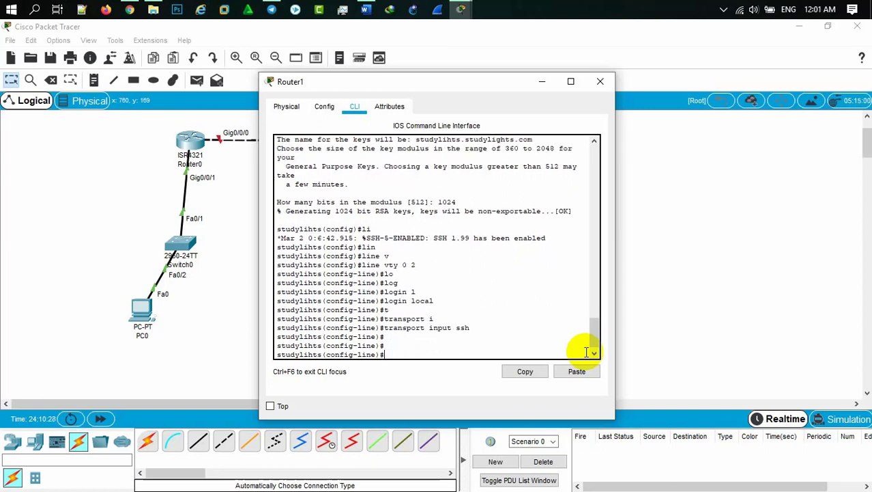
pyautogui.write('int')
# Move Router1's console to the upper left and submit an enable secret command.
pyautogui.moveTo(450, 90); pyautogui.dragTo(222, 165)
pyautogui.moveTo(343, 138); pyautogui.dragTo(229, 93)
pyautogui.press('BackSpace')
pyautogui.press('BackSpace')
pyautogui.press('BackSpace')
pyautogui.press('BackSpace')
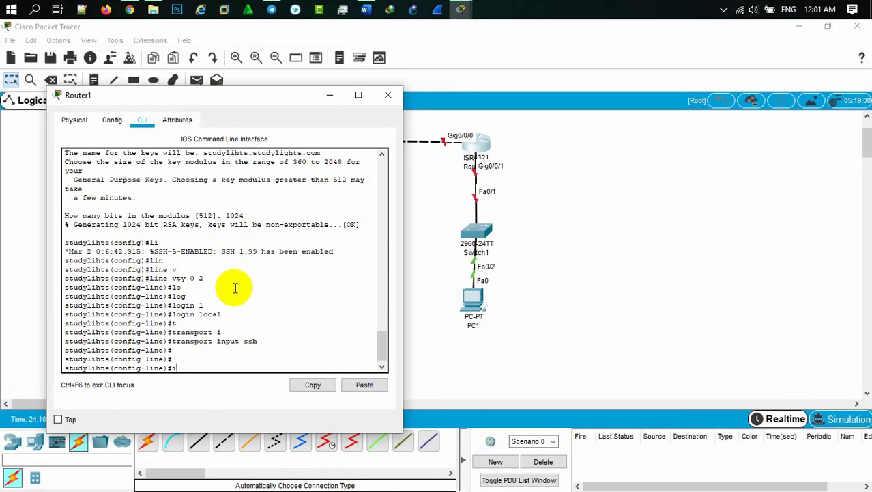
pyautogui.write('ena sec')
pyautogui.press('Tab')
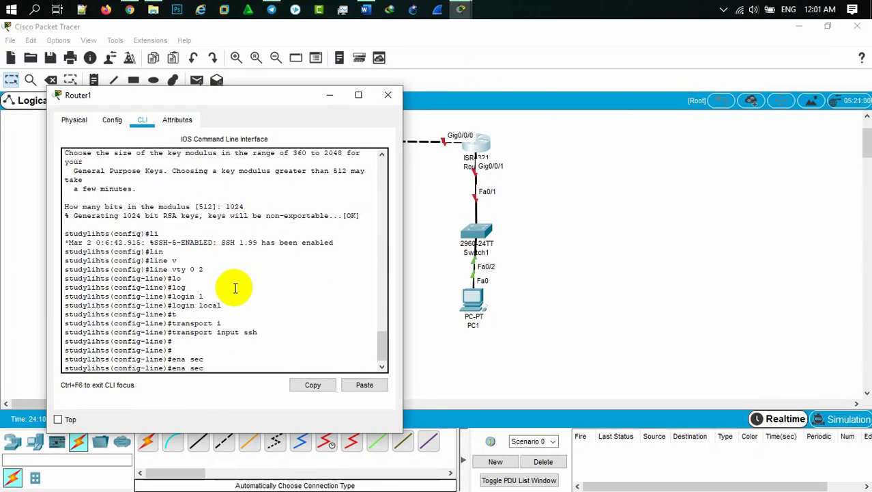
pyautogui.write('ret 123')
pyautogui.press('Return')
# Re-enter the enable secret, then change it to a new password.
pyautogui.write('ena')
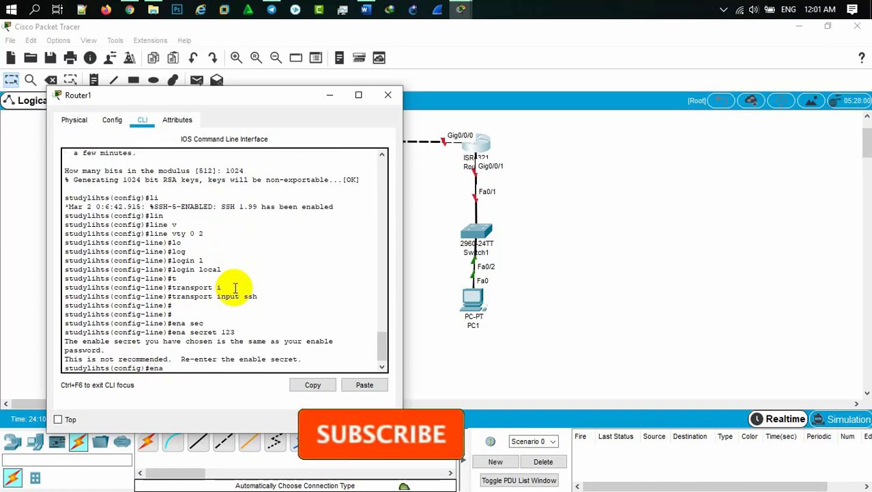
pyautogui.press('Tab')
pyautogui.write('se')
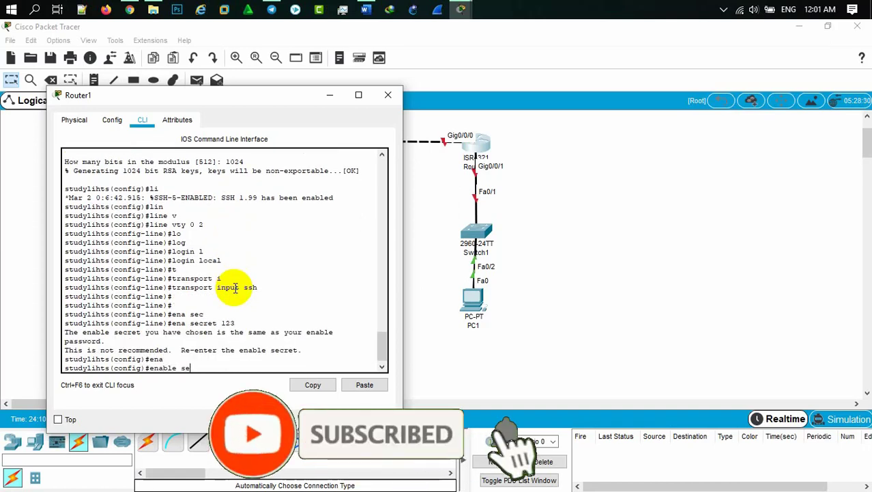
pyautogui.press('Tab')
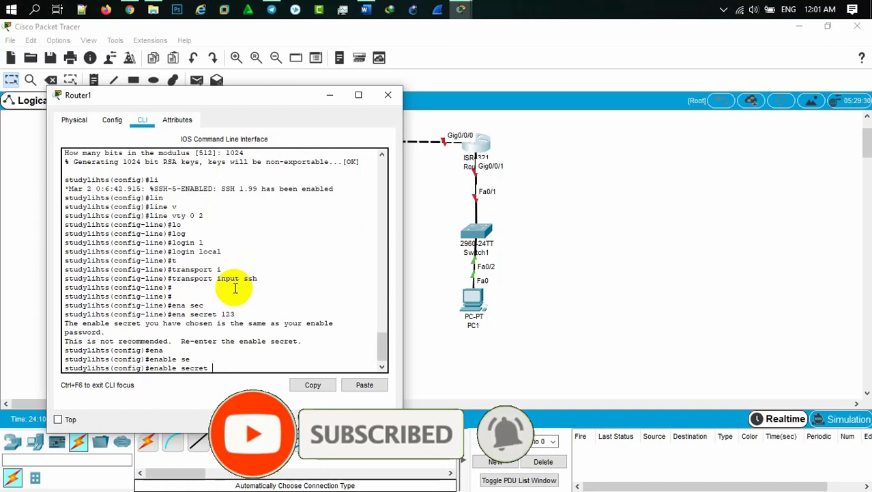
pyautogui.write('123')
pyautogui.press('Return')
pyautogui.press('Return')
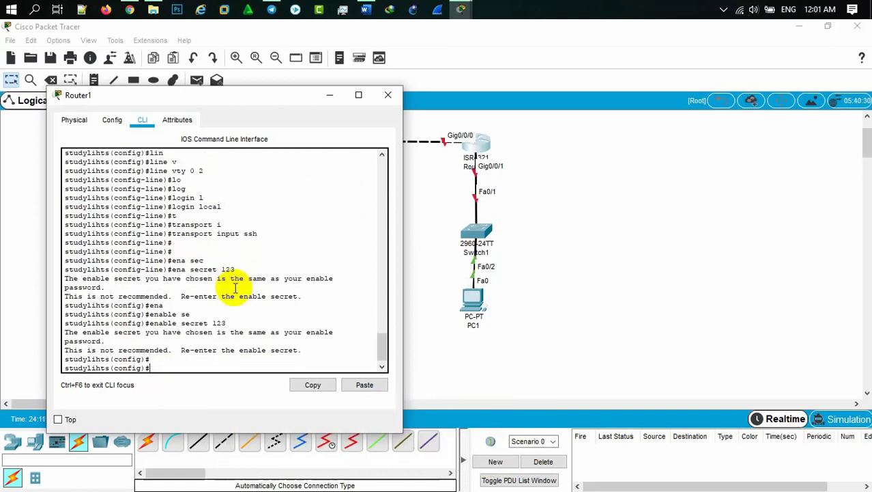
pyautogui.press('Up')
pyautogui.press('BackSpace')
pyautogui.press('BackSpace')
pyautogui.press('BackSpace')
pyautogui.write('abc')
pyautogui.press('Return')
pyautogui.press('Return')
pyautogui.press('Return')
pyautogui.press('Return')
pyautogui.press('Return')
pyautogui.press('Return')
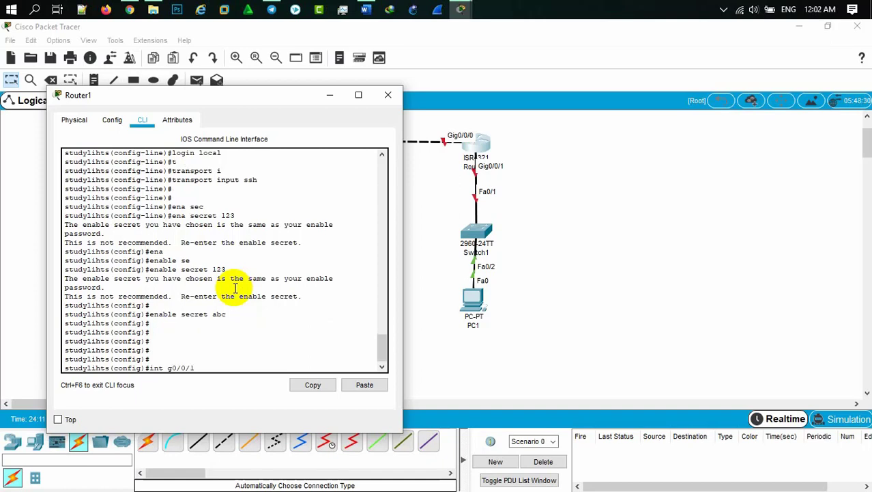
# Assign 172.16.0.1 255.255.255.224 to Gig0/0/1, bring it up, and close Router1's window.
pyautogui.press('Return')
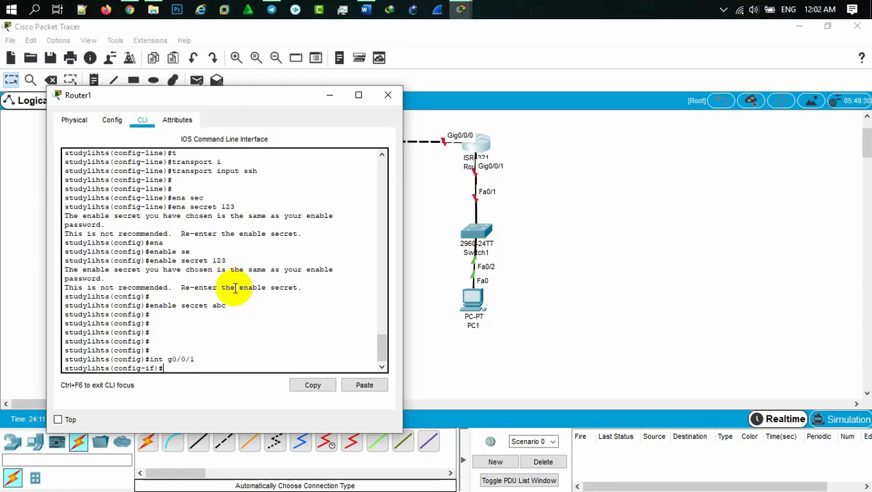
pyautogui.write('ip add 172.16.0.1 255.255.255.224')
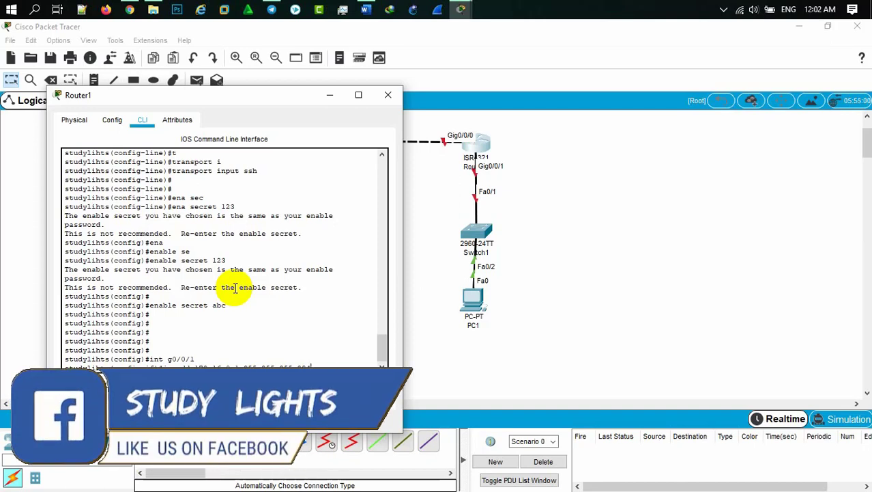
pyautogui.press('Return')
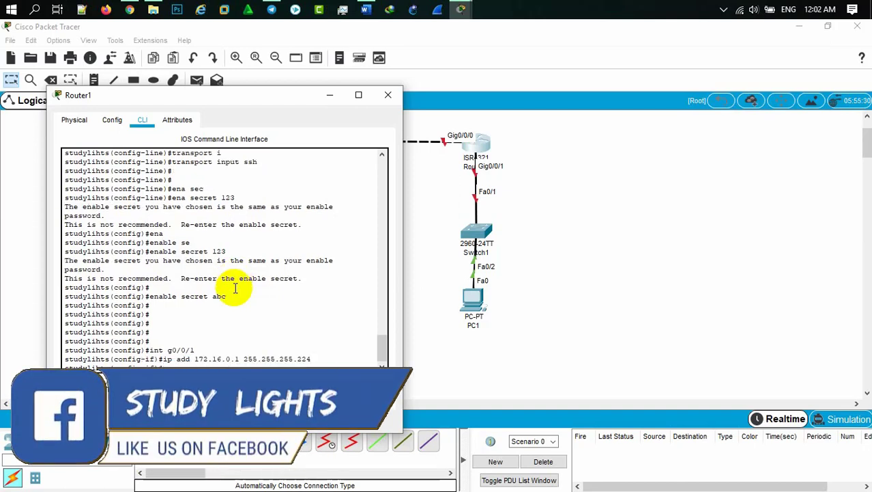
pyautogui.write('n')
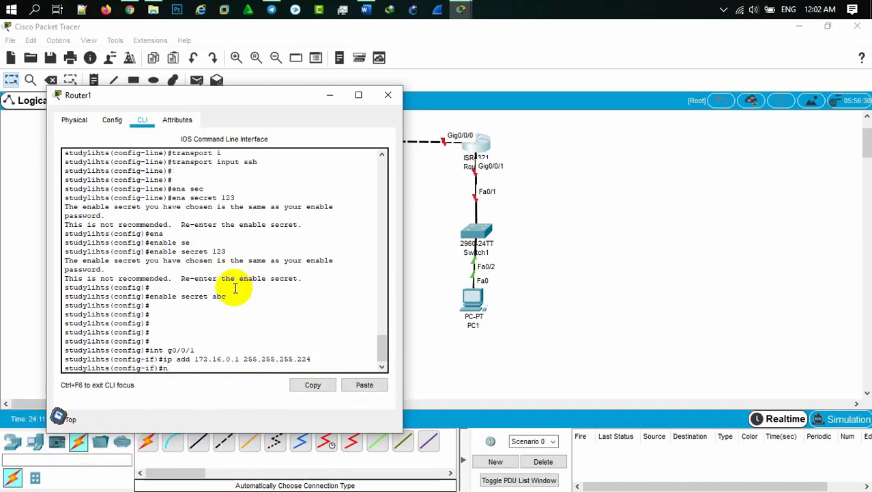
pyautogui.write('o sh')
pyautogui.press('Return')
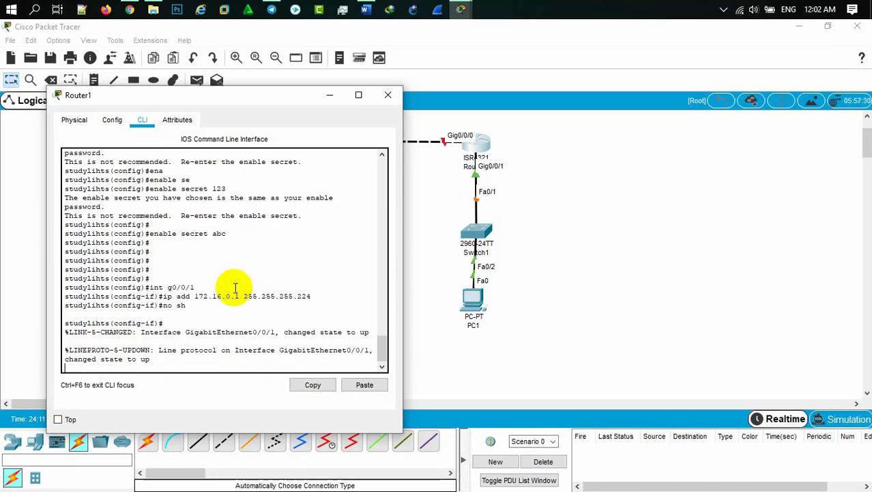
pyautogui.press('Return')
pyautogui.press('Return')
pyautogui.press('Return')
pyautogui.press('Return')
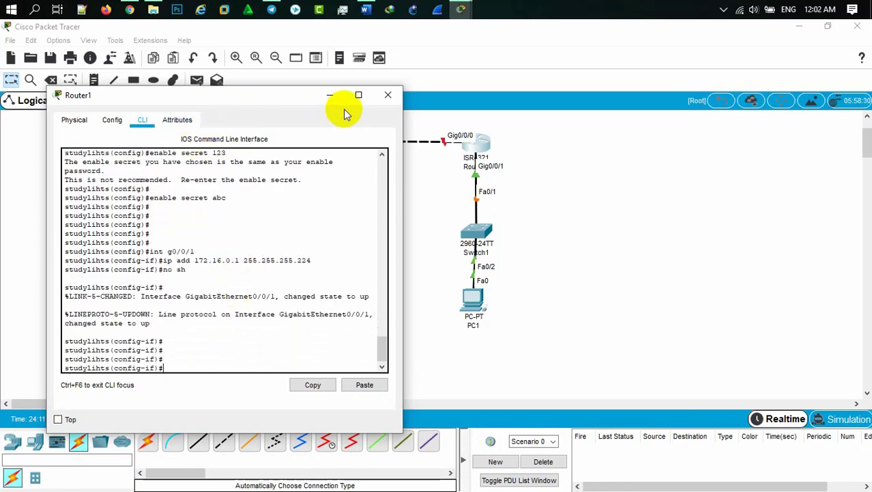
pyautogui.click(388, 94)
# Give PC1 IP 172.16.0.2, mask 255.255.255.224, and begin entering gateway 172.16.0.1.
pyautogui.click(466, 296)
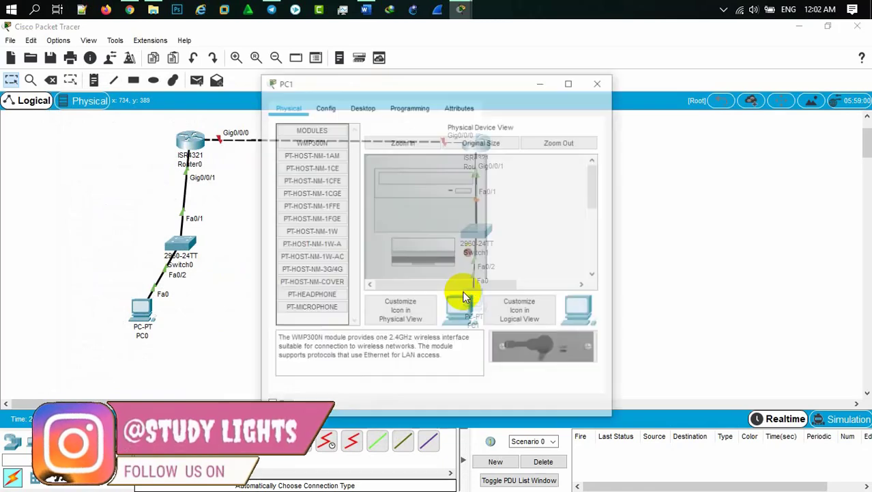
pyautogui.click(360, 109)
pyautogui.click(329, 174)
pyautogui.click(392, 194)
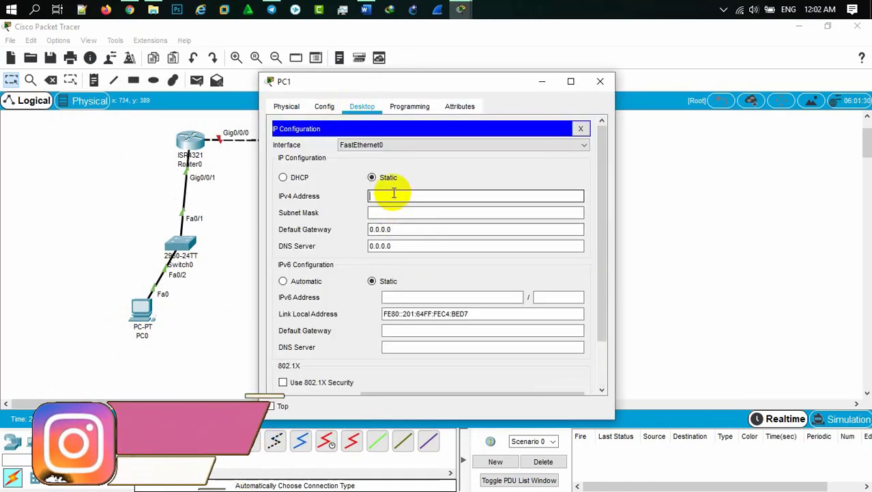
pyautogui.write('172.16.0.2')
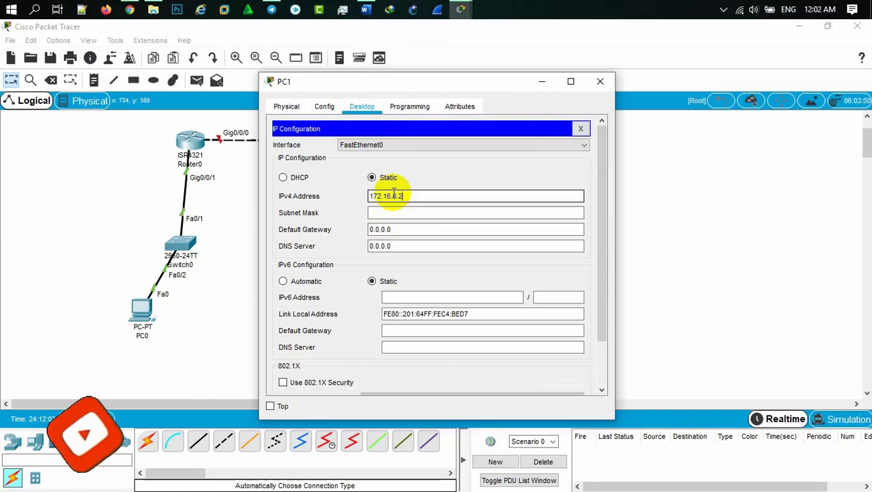
pyautogui.press('Tab')
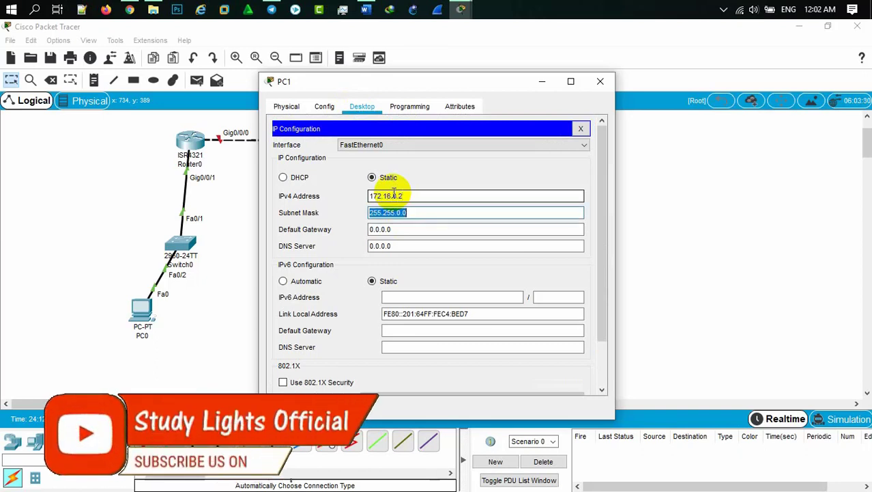
pyautogui.write('255.255.2')
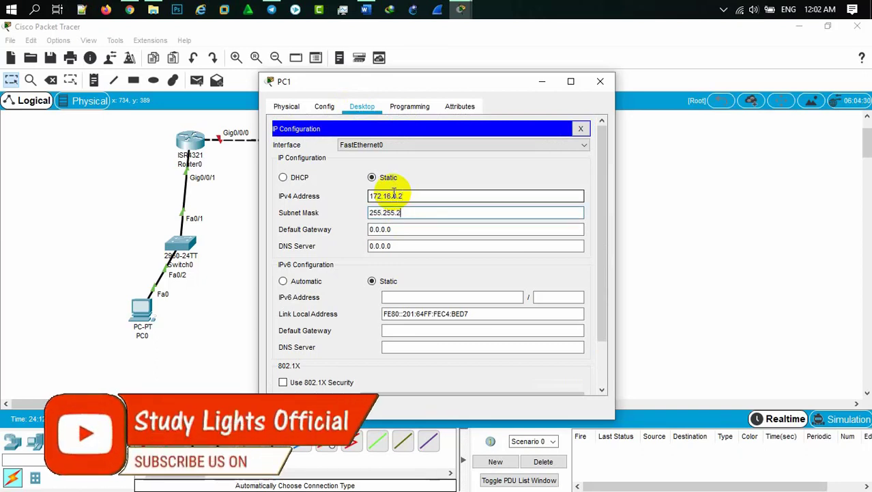
pyautogui.write('55.224')
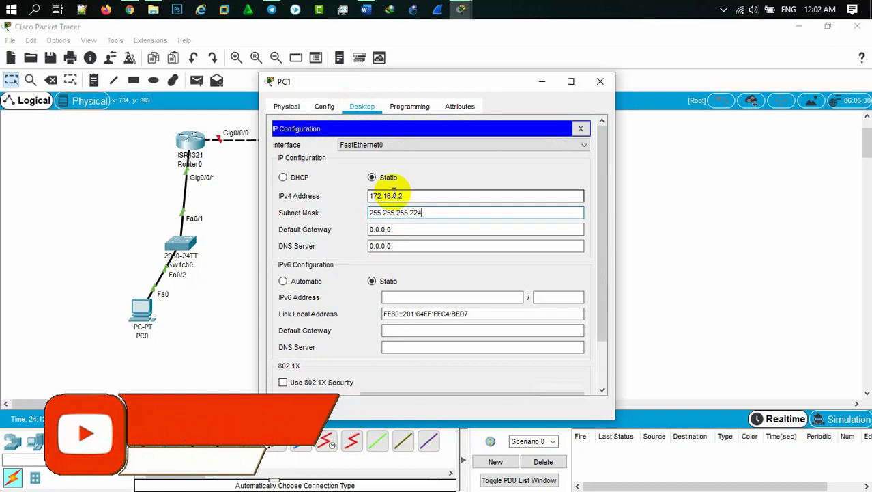
pyautogui.press('Tab')
pyautogui.write('172.')
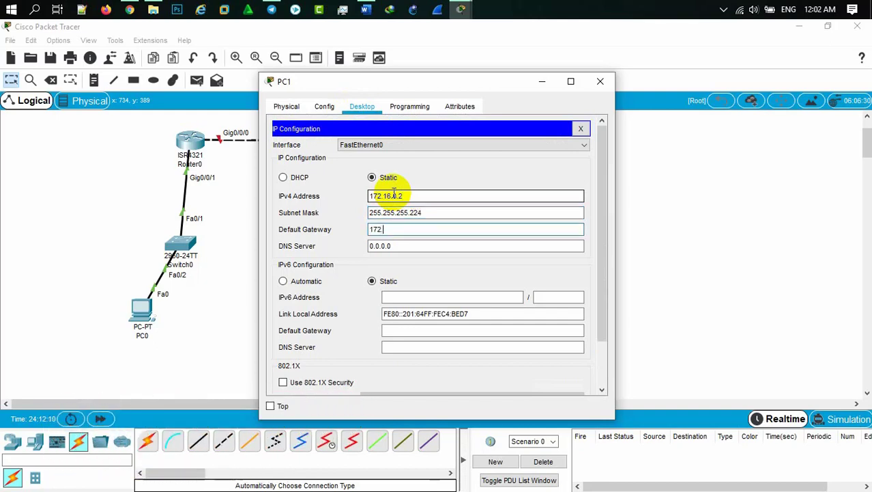
pyautogui.write('16.0.1')
# From PC0's Command Prompt, ping 192.168.0.1 successfully and start typing telnet 192.168.0.1.
pyautogui.click(600, 81)
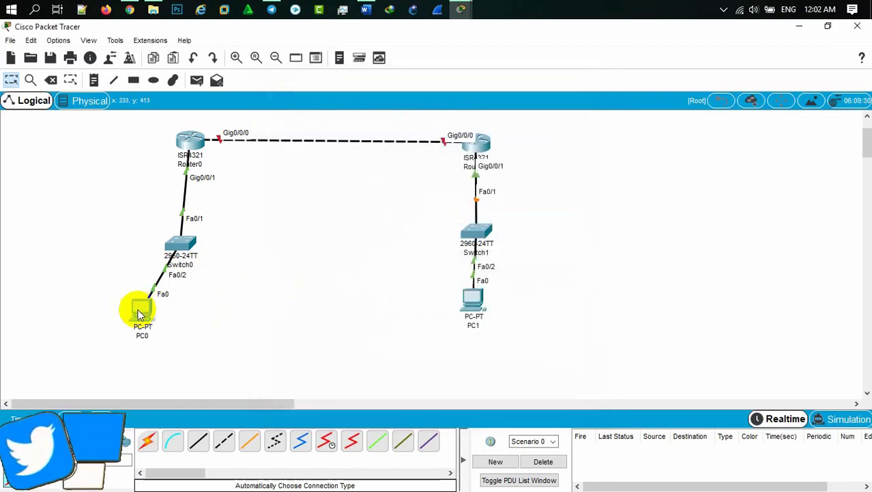
pyautogui.click(138, 314)
pyautogui.click(536, 178)
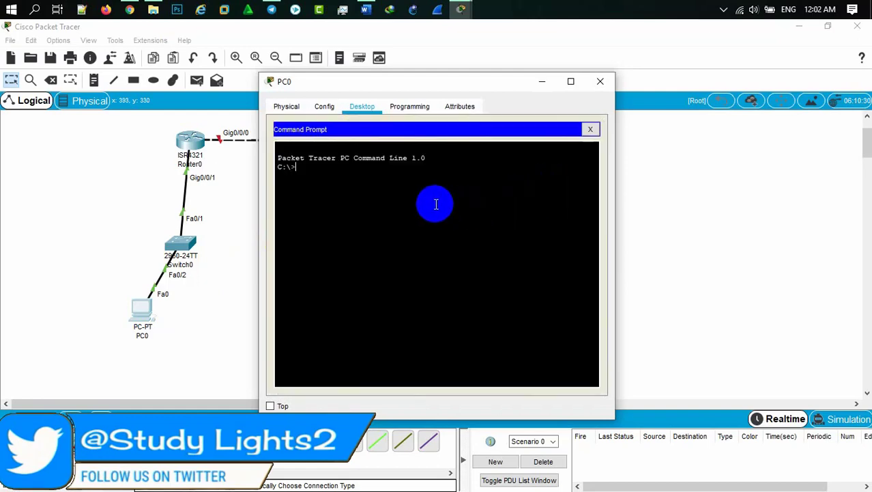
pyautogui.write('ping')
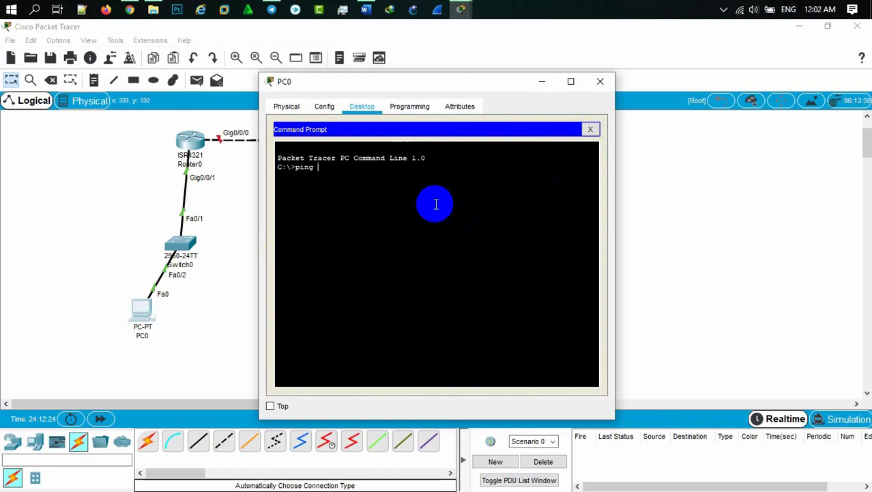
pyautogui.write('192.16')
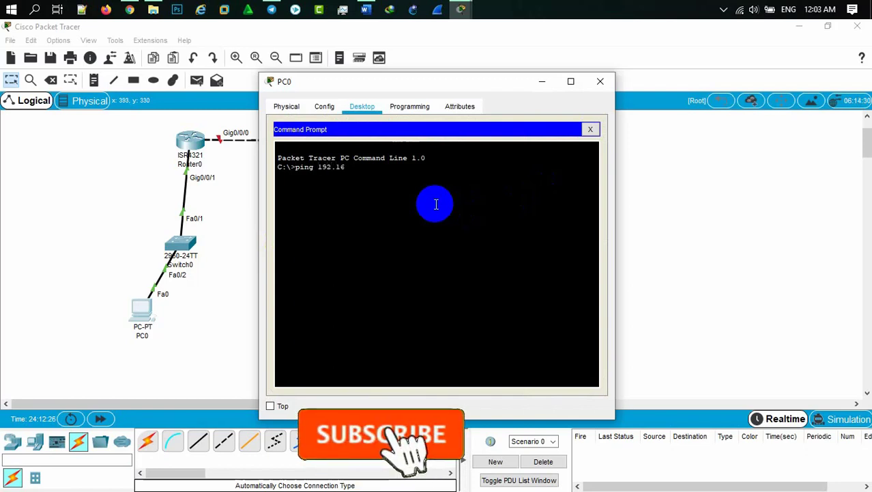
pyautogui.write('8.0.1')
pyautogui.press('Return')
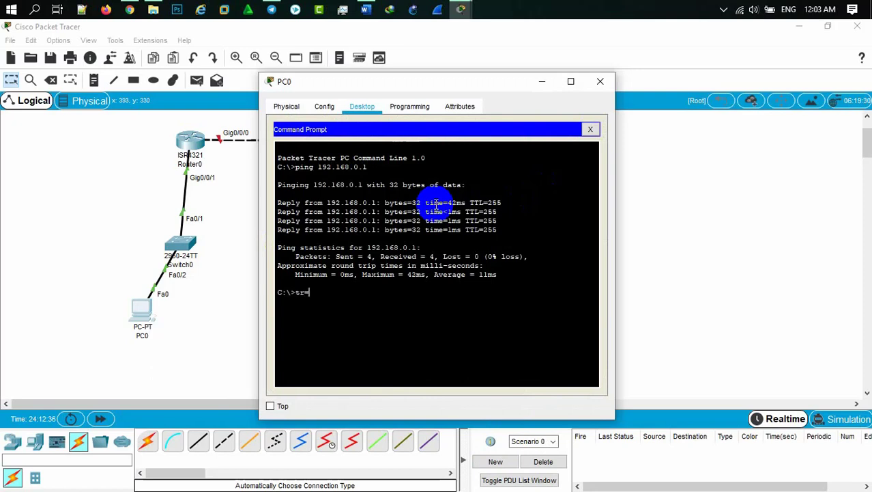
pyautogui.write('el')
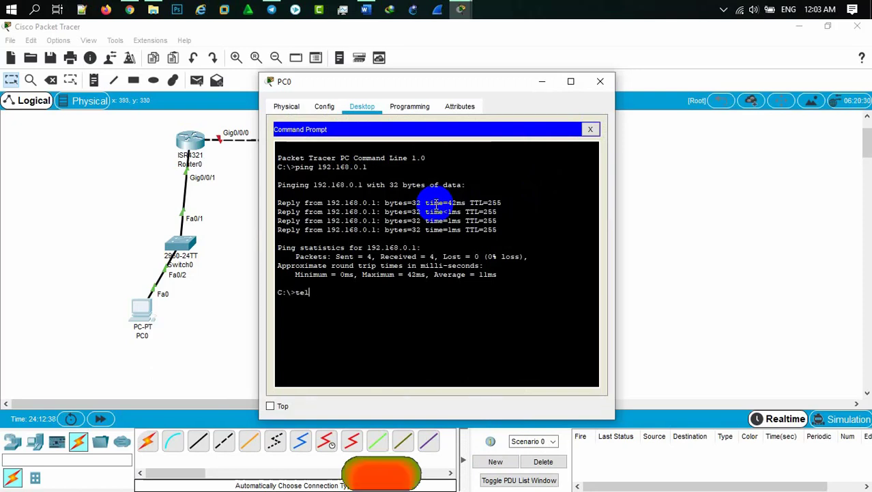
pyautogui.write('net 1')
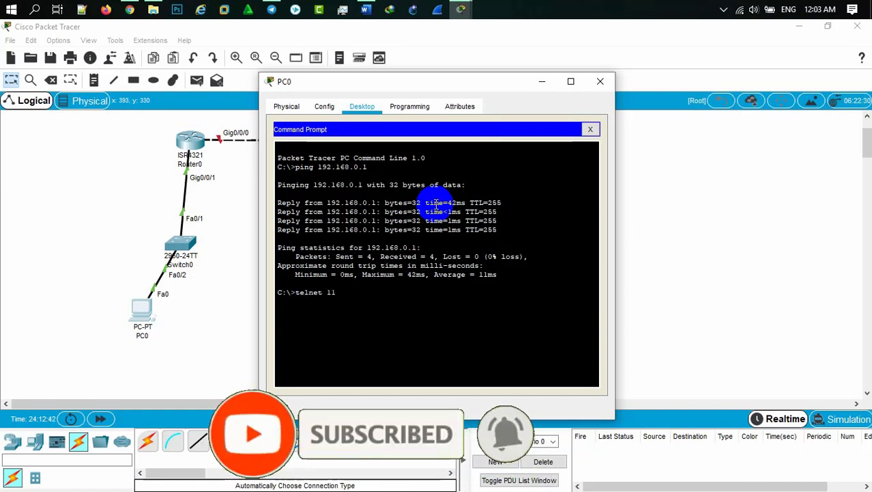
pyautogui.write('92.168.')
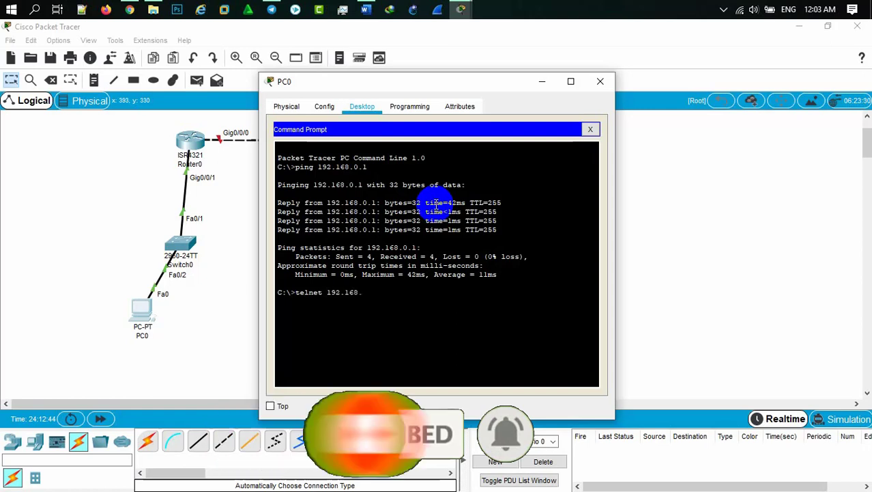
pyautogui.write('0.1')
# Telnet from PC0 to 192.168.0.1, log in after one failed attempt, then close PC0.
pyautogui.press('Return')
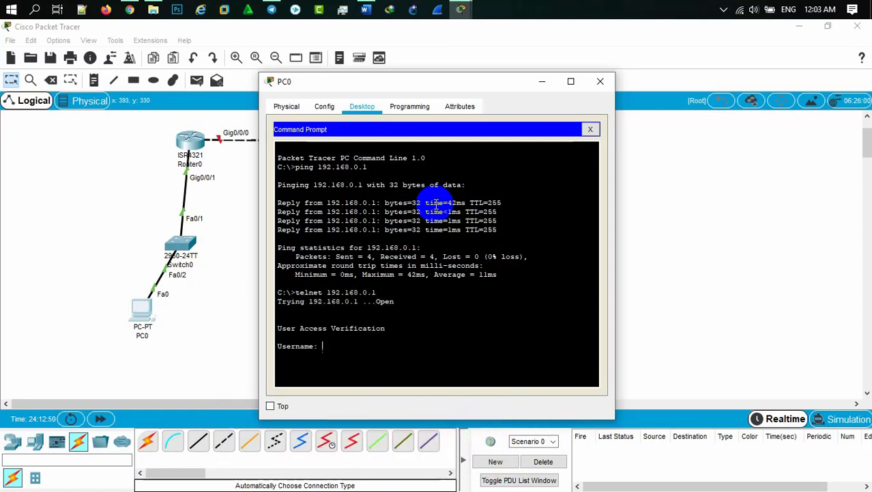
pyautogui.write('studylights')
pyautogui.press('Return')
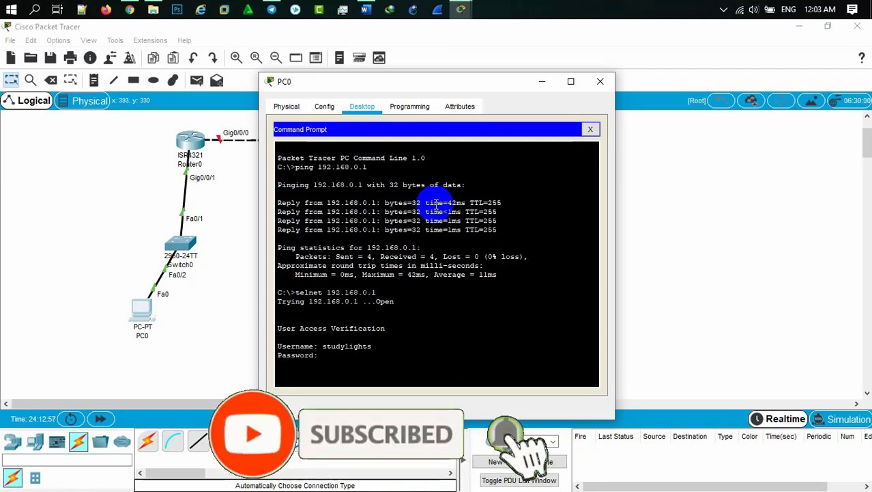
pyautogui.press('Return')
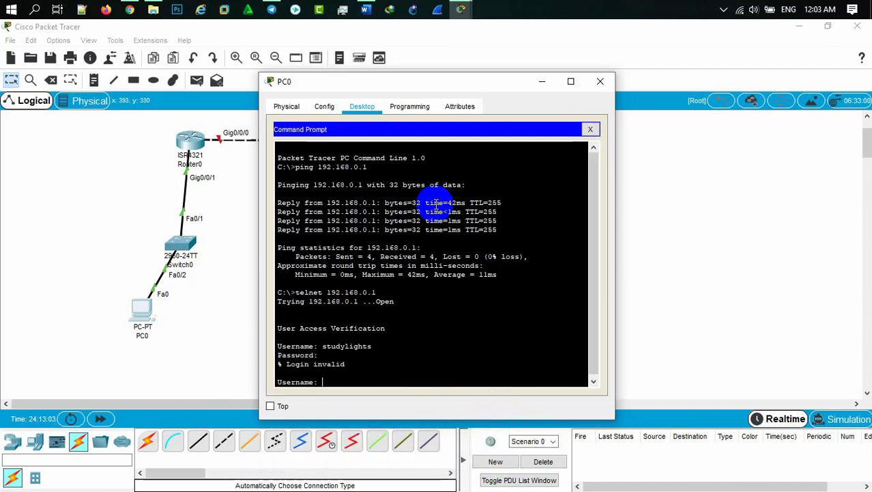
pyautogui.write('studylights')
pyautogui.press('Return')
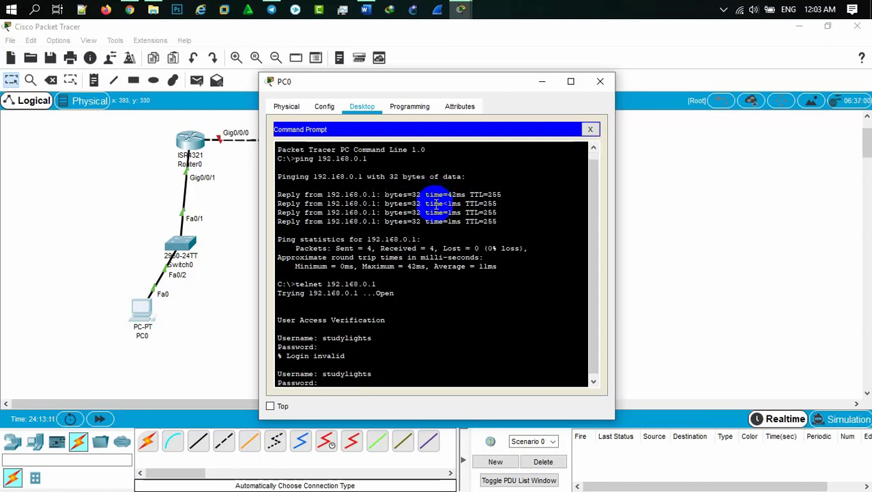
pyautogui.press('Return')
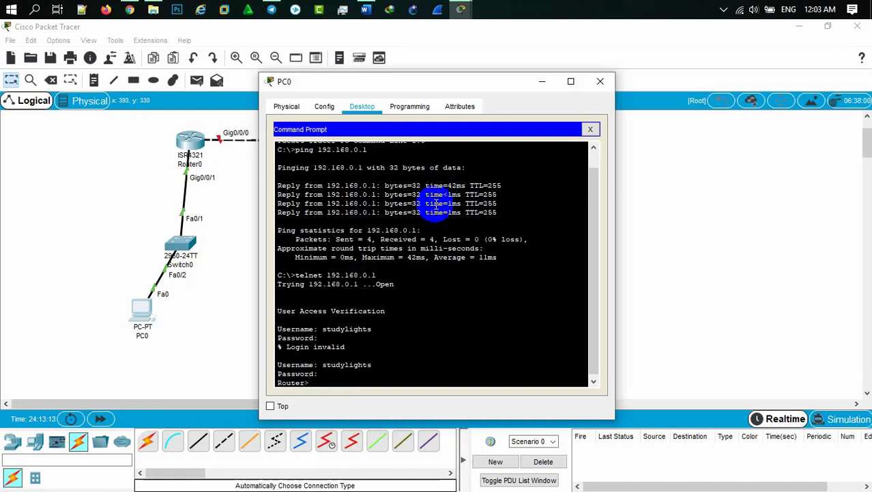
pyautogui.press('Return')
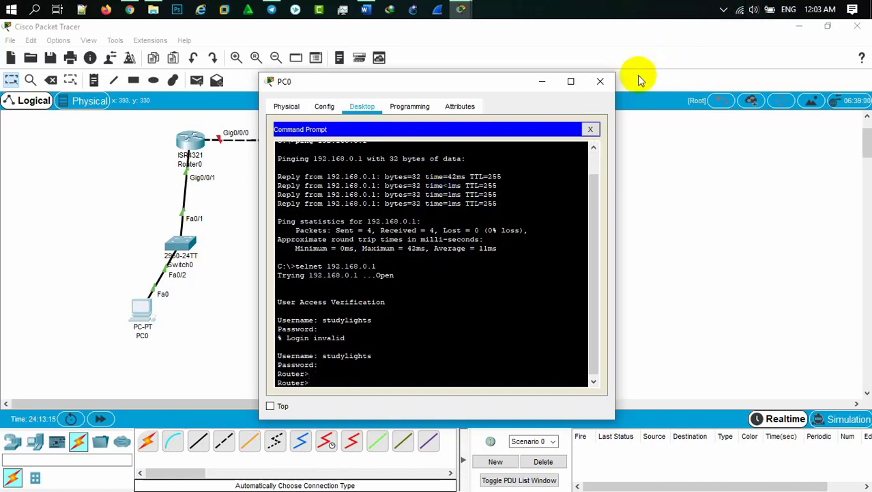
pyautogui.click(598, 83)
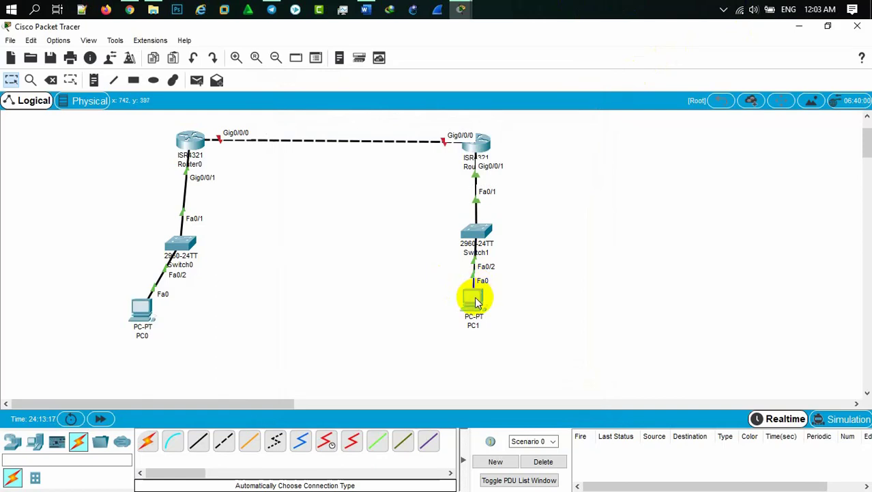
# Ping 172.16.0.1 from PC1's Command Prompt, then recall the command and erase 'ping'.
pyautogui.click(470, 295)
pyautogui.click(550, 175)
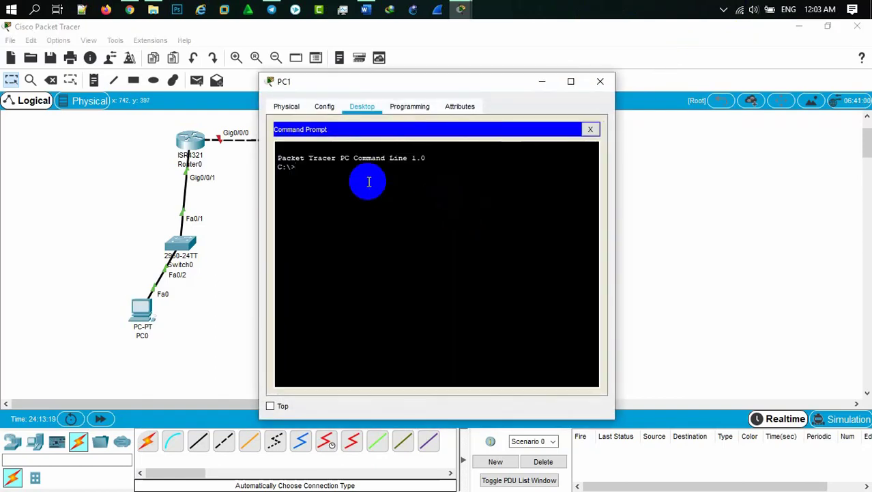
pyautogui.write('ping 172.16.0.1')
pyautogui.press('Return')
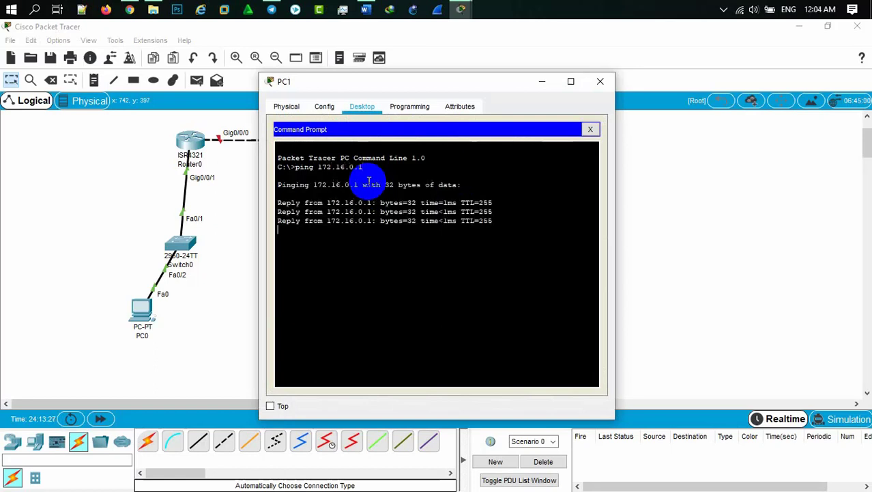
pyautogui.press('Up')
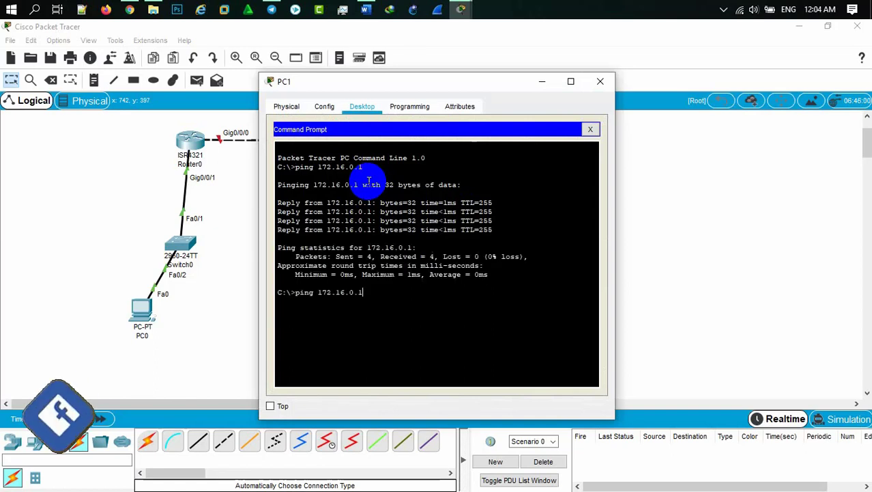
pyautogui.press('Left')
pyautogui.press('Left')
pyautogui.press('Left')
pyautogui.press('Left')
pyautogui.press('Left')
pyautogui.press('Left')
pyautogui.press('Left')
pyautogui.press('Left')
pyautogui.press('Left')
pyautogui.press('Left')
pyautogui.press('Left')
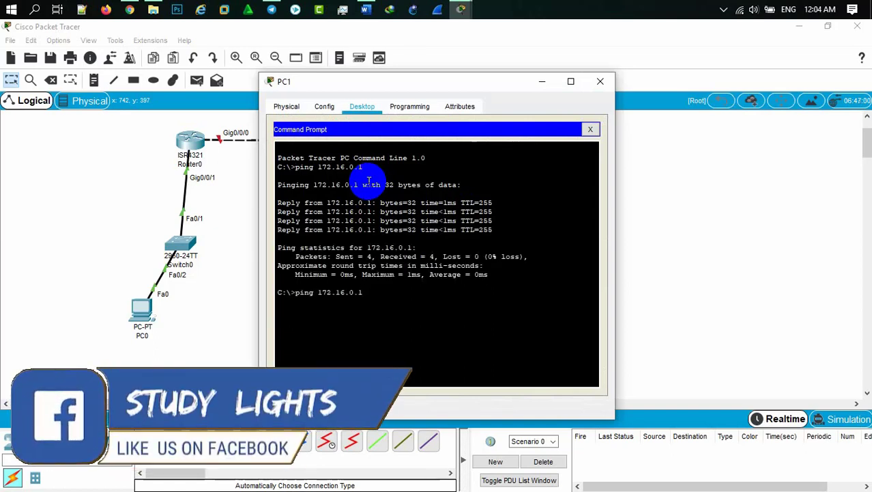
pyautogui.press('BackSpace')
pyautogui.press('BackSpace')
pyautogui.press('BackSpace')
pyautogui.press('BackSpace')
# Run ssh -l with the router's local username to 172.16.0.1, reaching the password prompt.
pyautogui.write('ssh -')
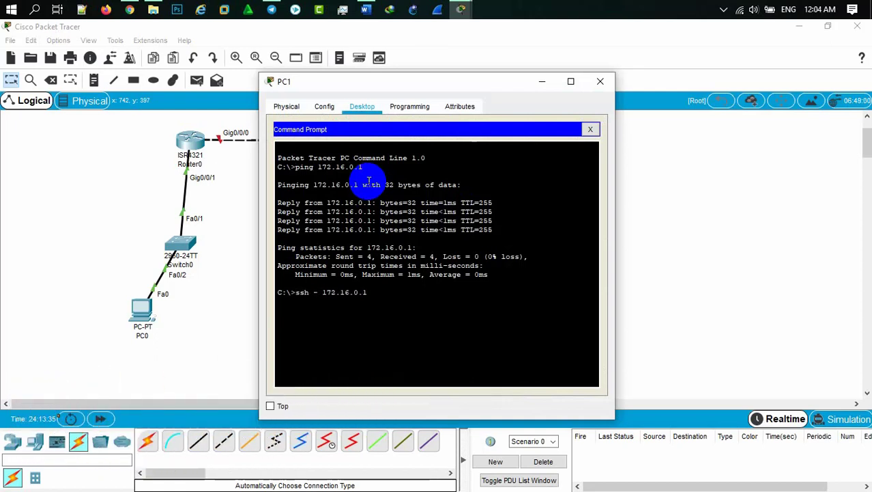
pyautogui.write('l st')
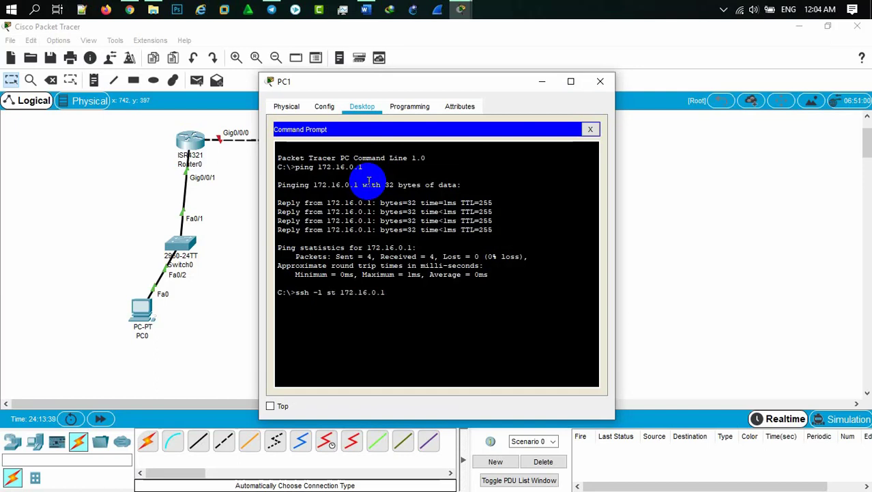
pyautogui.write('udy1')
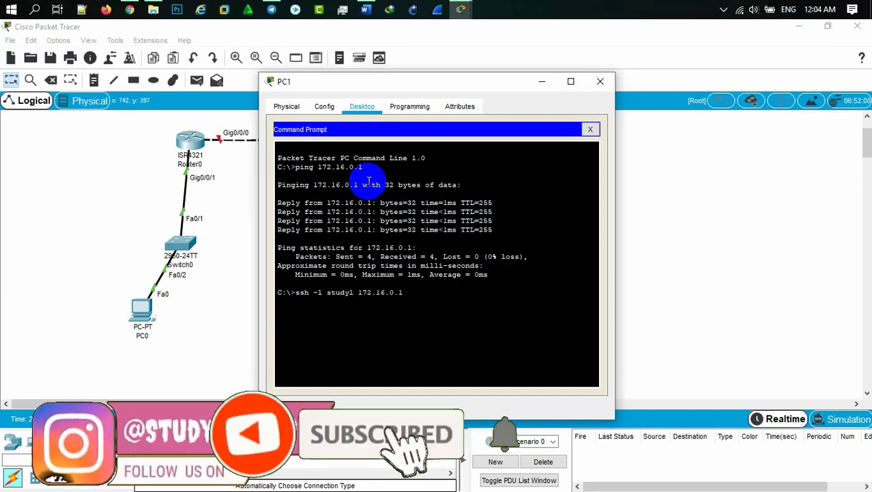
pyautogui.write('ights')
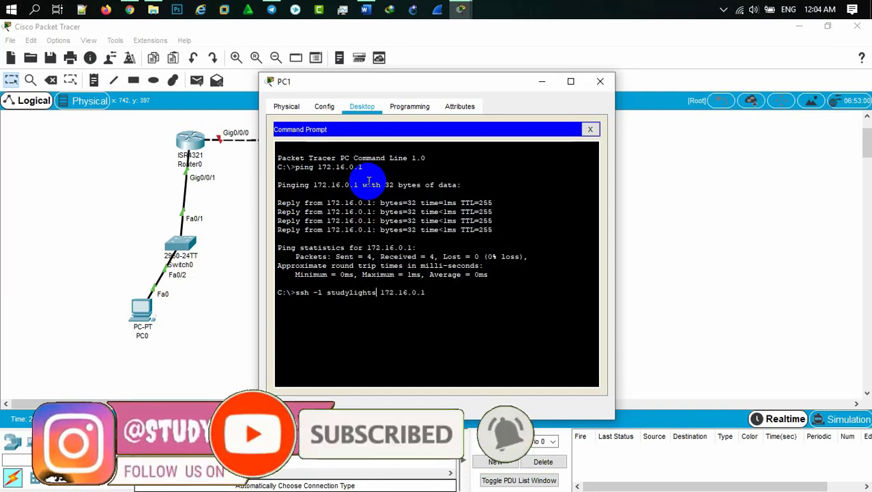
pyautogui.press('Return')
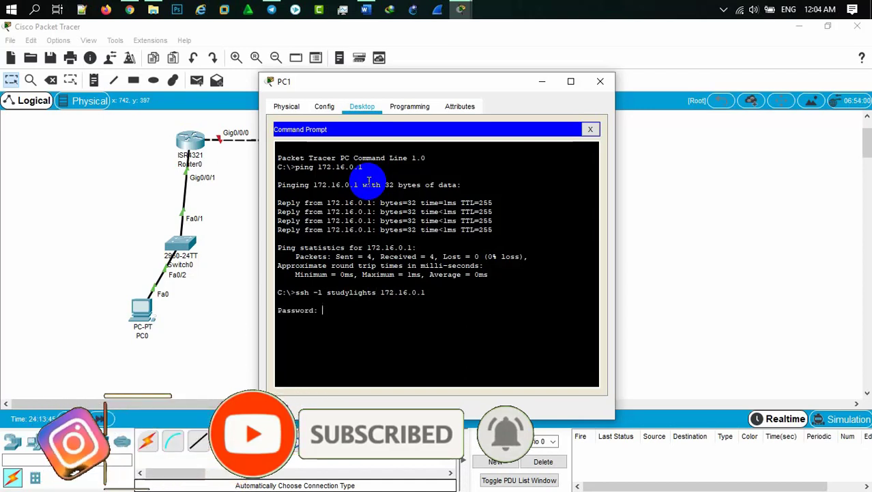